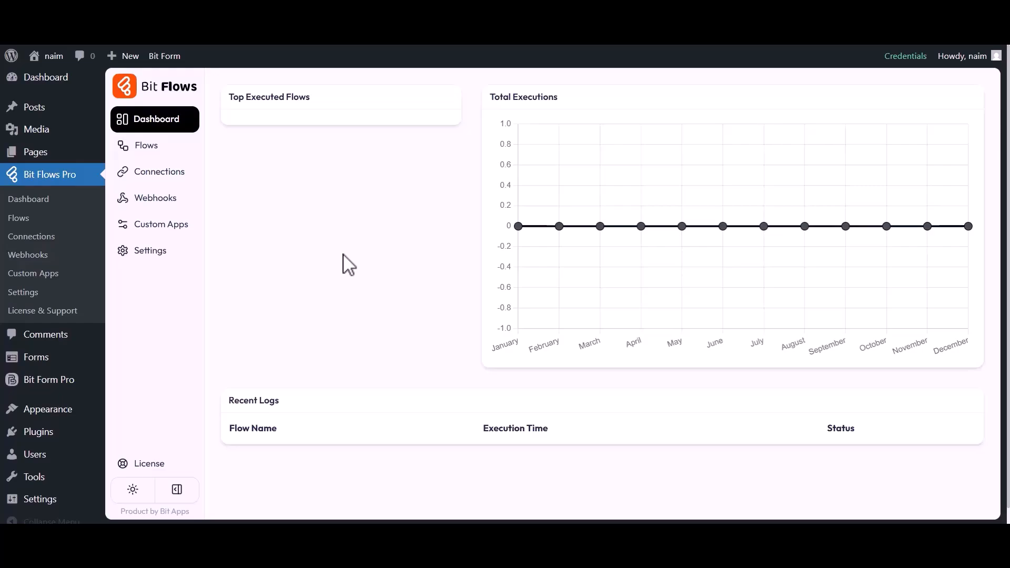
- Open the Bit Flows Flows page, which shows no flows yet
{"action": "left_click", "coordinate": [153, 146]}
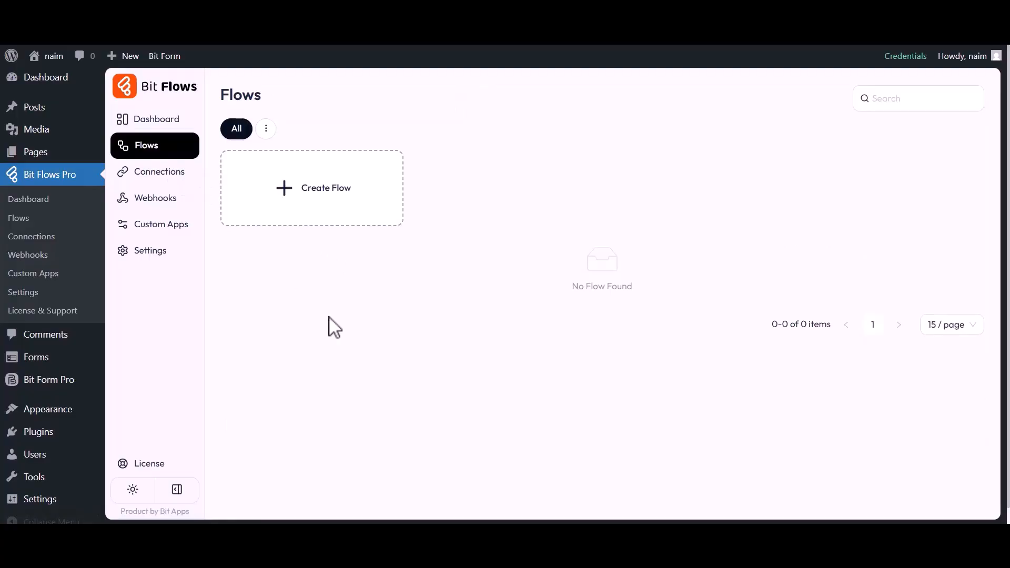
- Create a blank flow titled 'HappyForm to Google Sheet' and open it in the flow editor
{"action": "left_click", "coordinate": [326, 200]}
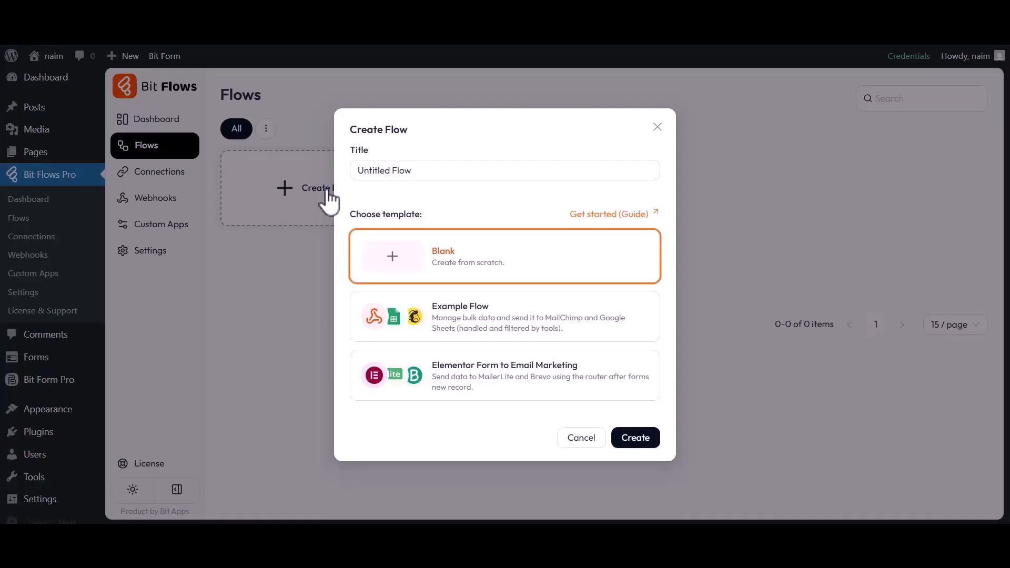
{"action": "triple_click", "coordinate": [403, 178]}
{"action": "type", "text": "HappyForm to Google S"}
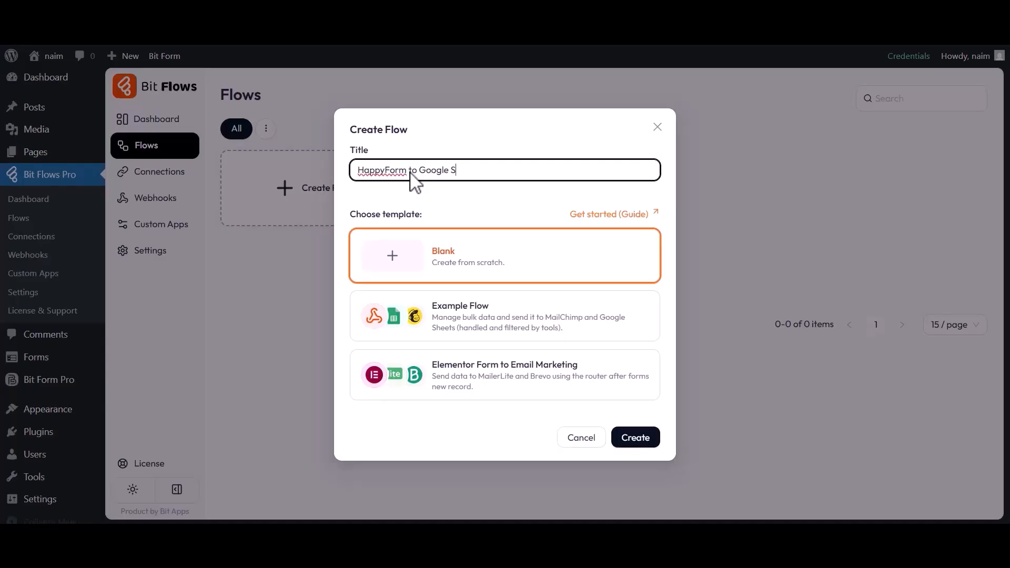
{"action": "type", "text": "heet"}
{"action": "left_click", "coordinate": [629, 440]}
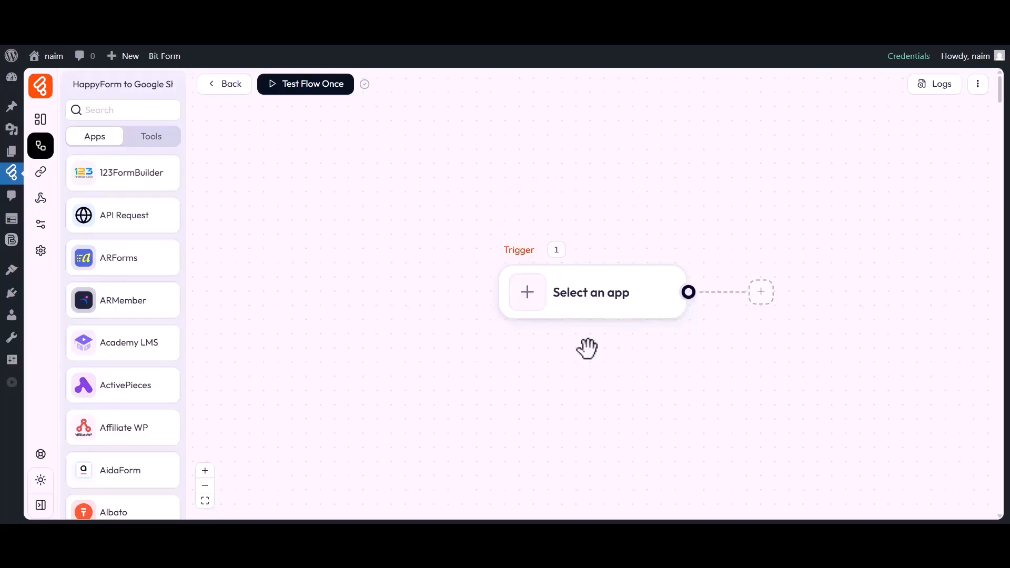
{"action": "left_click_drag", "start_coordinate": [588, 349], "coordinate": [490, 345]}
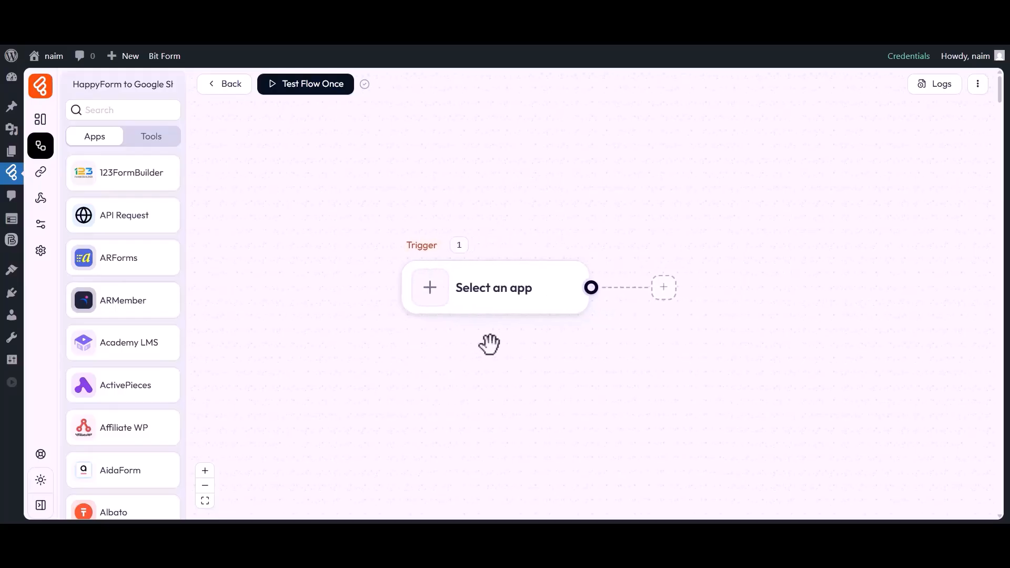
- Set the trigger app to happyForm with the Form Submission event
{"action": "left_click", "coordinate": [433, 296]}
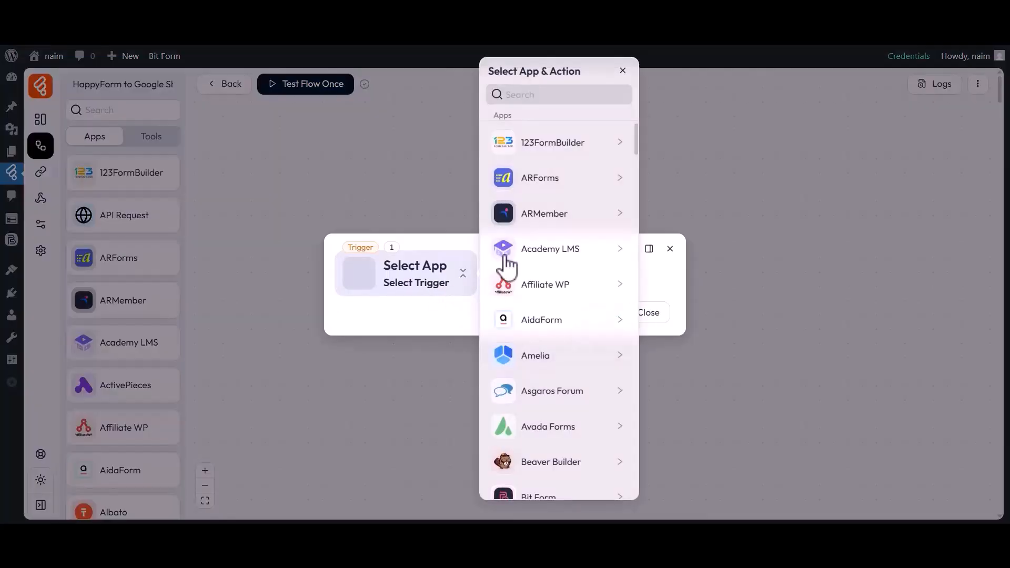
{"action": "left_click", "coordinate": [559, 97]}
{"action": "type", "text": "HappyForm"}
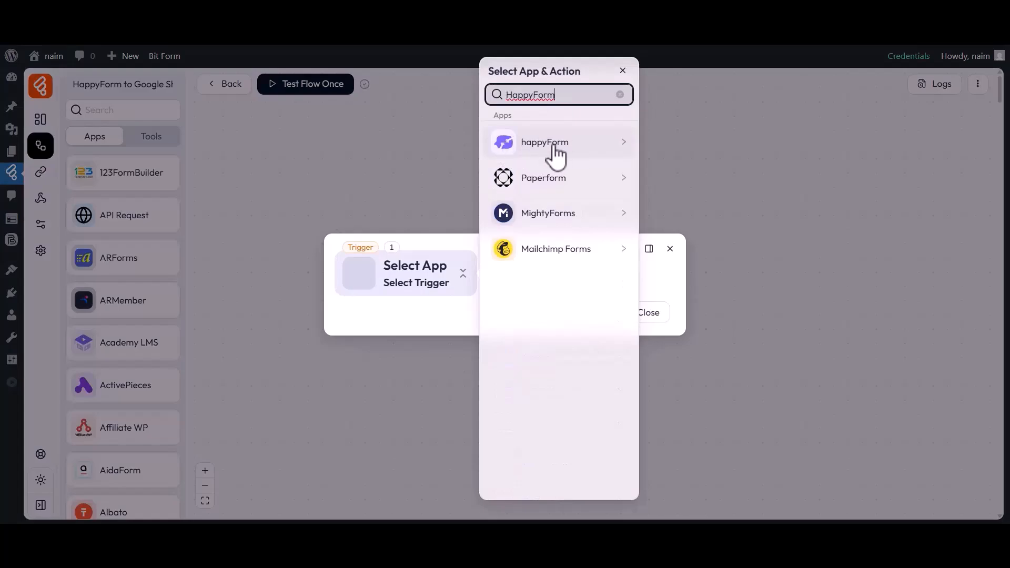
{"action": "left_click", "coordinate": [531, 155]}
{"action": "left_click", "coordinate": [674, 143]}
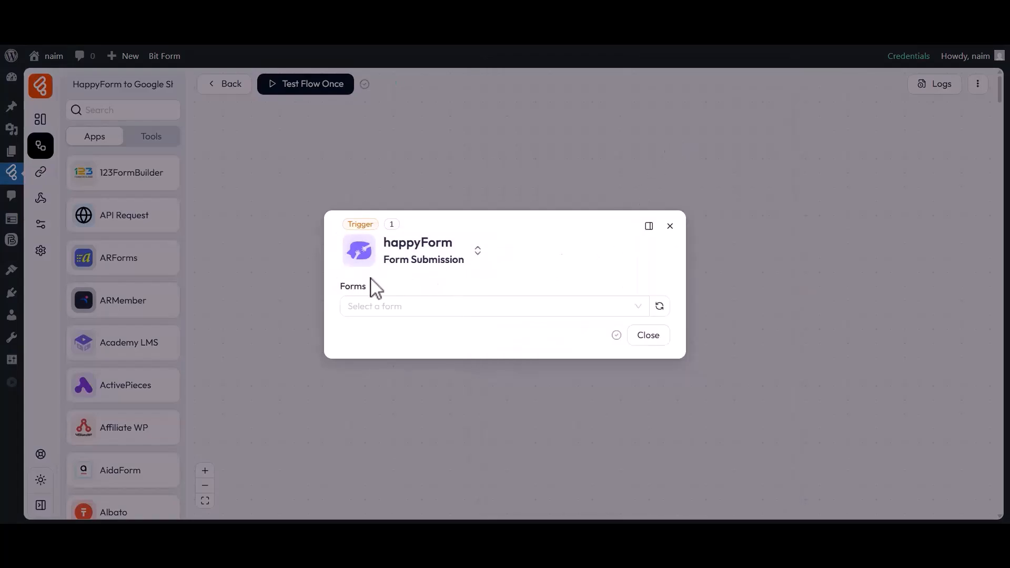
- Select the Simple Contact Form, listen for a test response, and enter a sample first name
{"action": "left_click", "coordinate": [371, 305]}
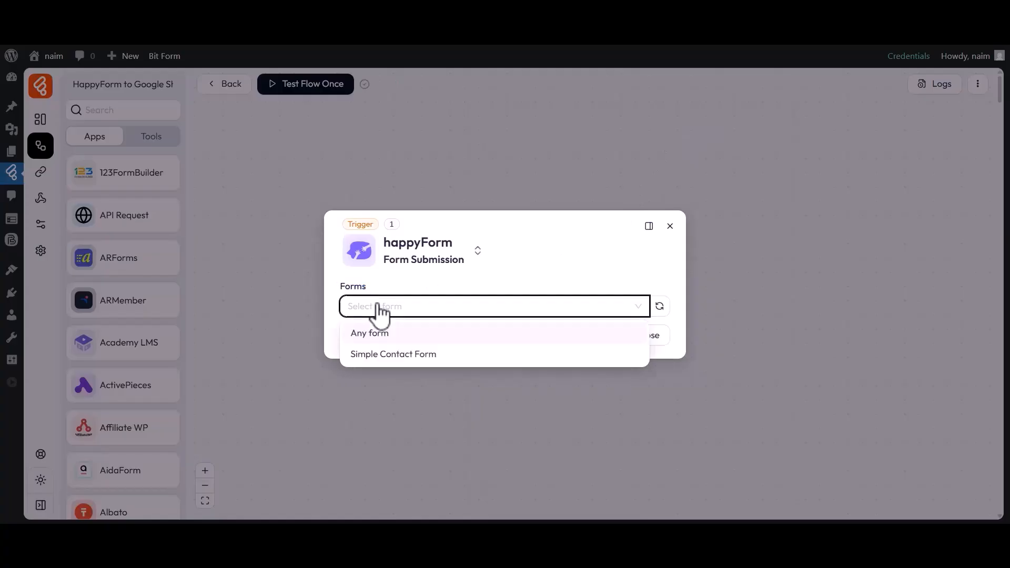
{"action": "left_click", "coordinate": [374, 353]}
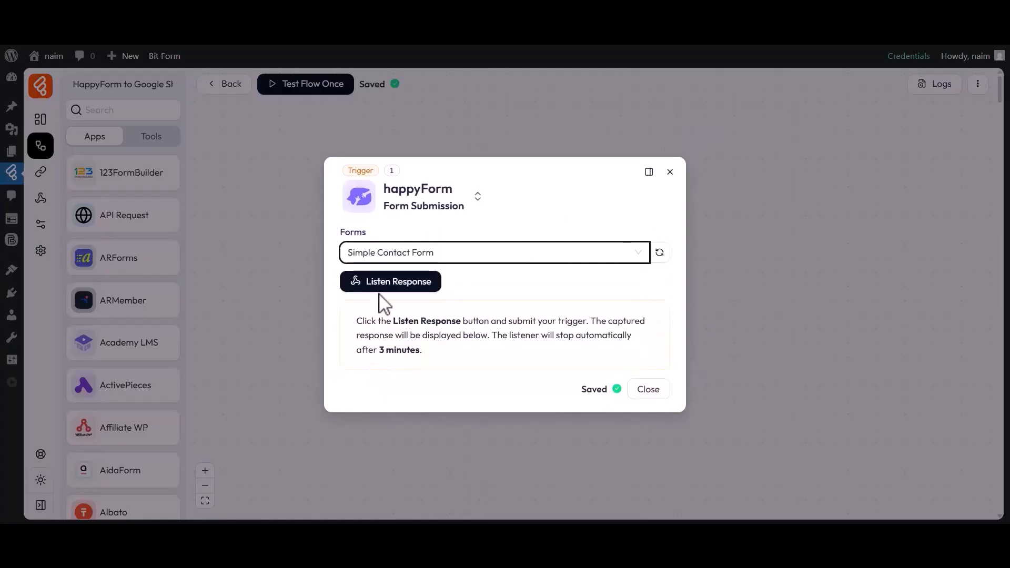
{"action": "left_click", "coordinate": [395, 289]}
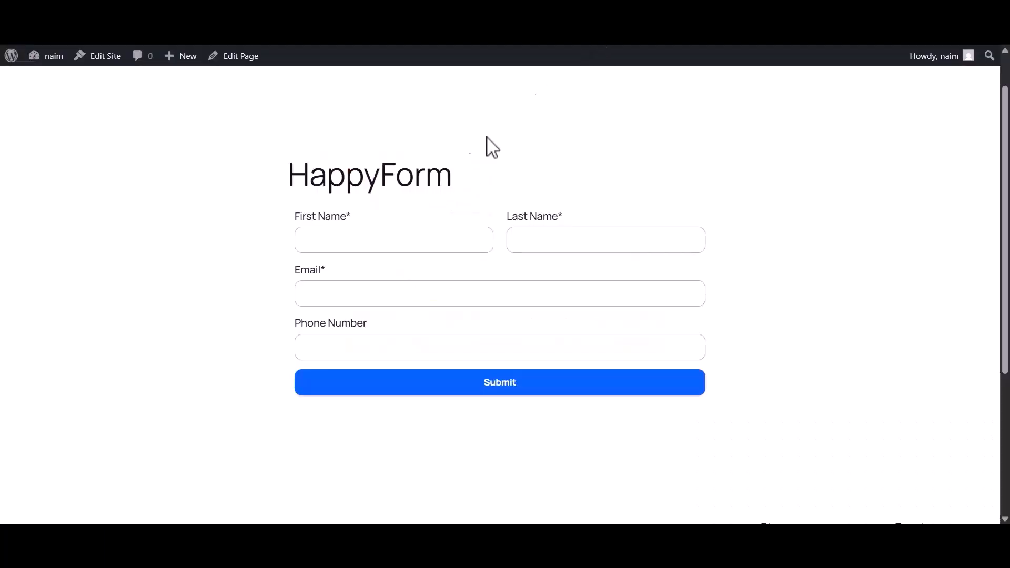
{"action": "left_click", "coordinate": [367, 247]}
{"action": "type", "text": "Bit"}
{"action": "left_click", "coordinate": [541, 250]}
- Enter a sample last name, e-mail address and phone number, then submit the test form
{"action": "type", "text": "Apps"}
{"action": "left_click", "coordinate": [453, 299]}
{"action": "left_click", "coordinate": [413, 347]}
{"action": "type", "text": "333444555"}
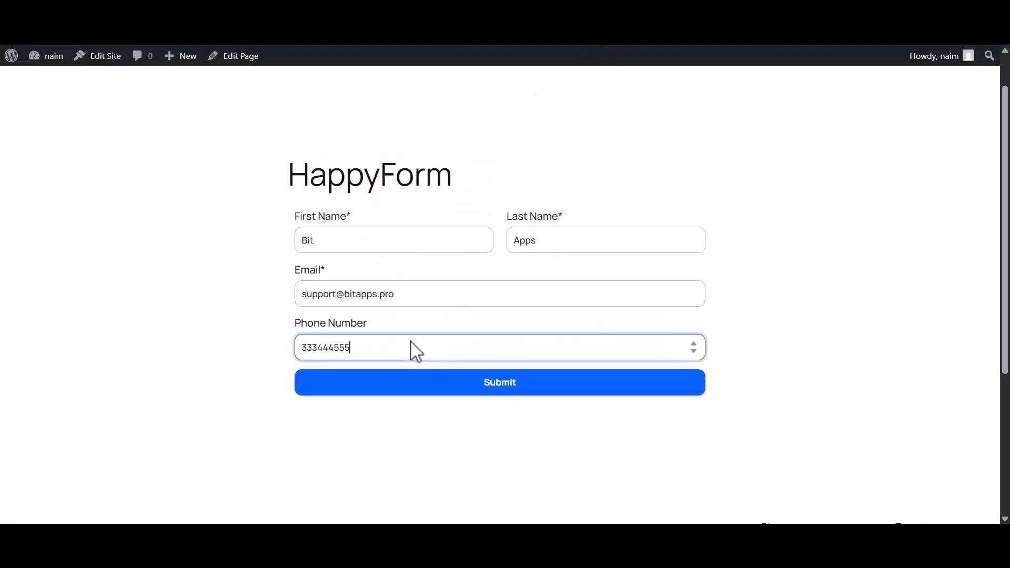
{"action": "left_click", "coordinate": [483, 384]}
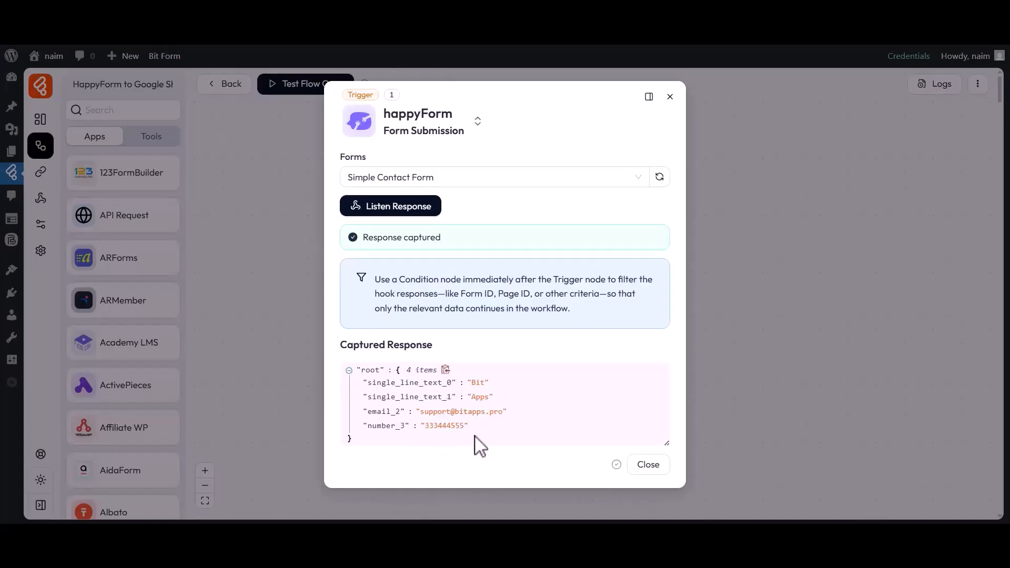
- Close the happyForm trigger settings to return to the flow canvas
{"action": "left_click", "coordinate": [648, 465]}
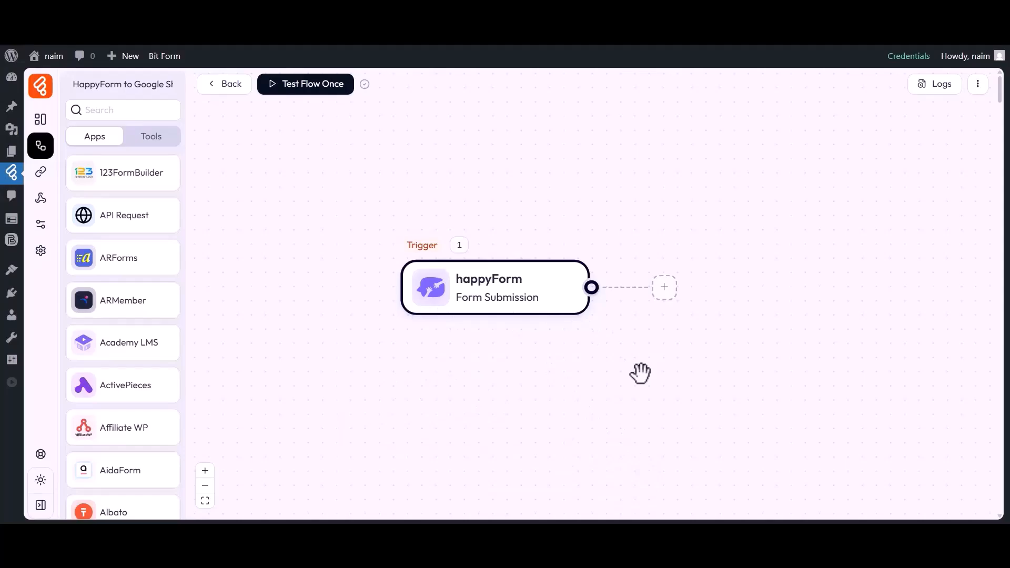
- Add a Google Sheet Add Row action as the step after the trigger
{"action": "left_click", "coordinate": [664, 288]}
{"action": "left_click", "coordinate": [707, 294]}
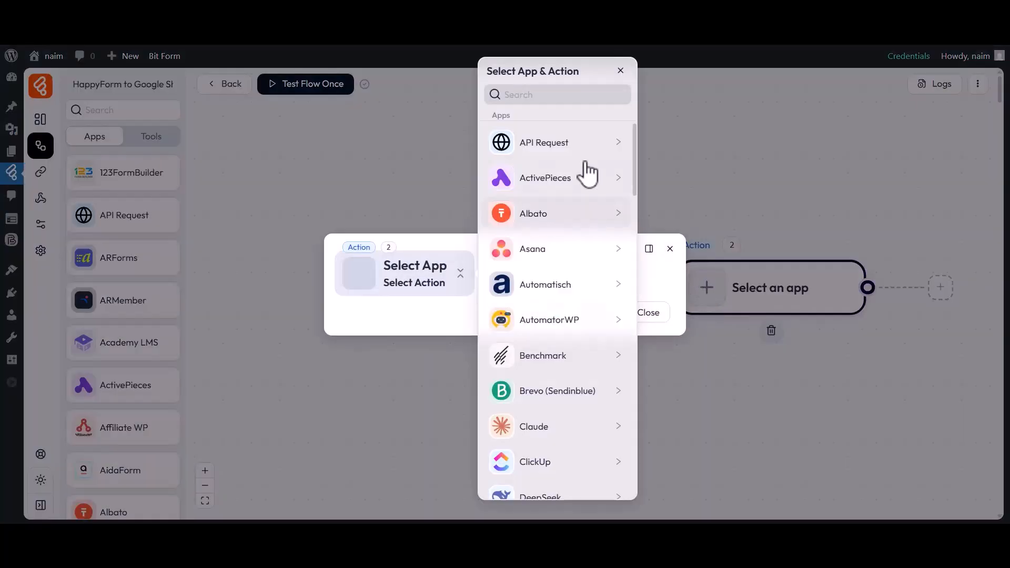
{"action": "left_click", "coordinate": [524, 96]}
{"action": "type", "text": "Goole Sheet"}
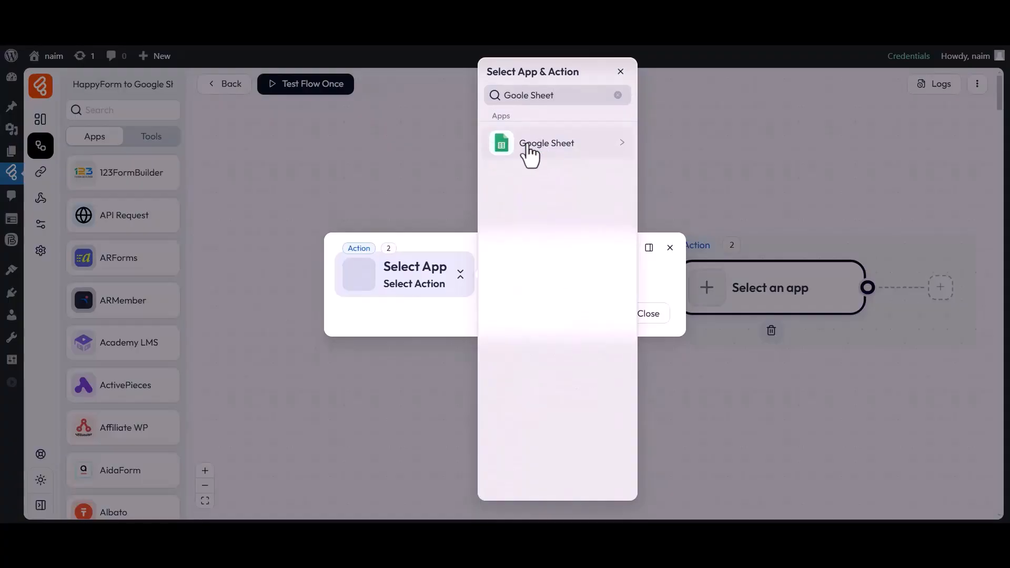
{"action": "left_click", "coordinate": [539, 144]}
{"action": "left_click", "coordinate": [666, 147]}
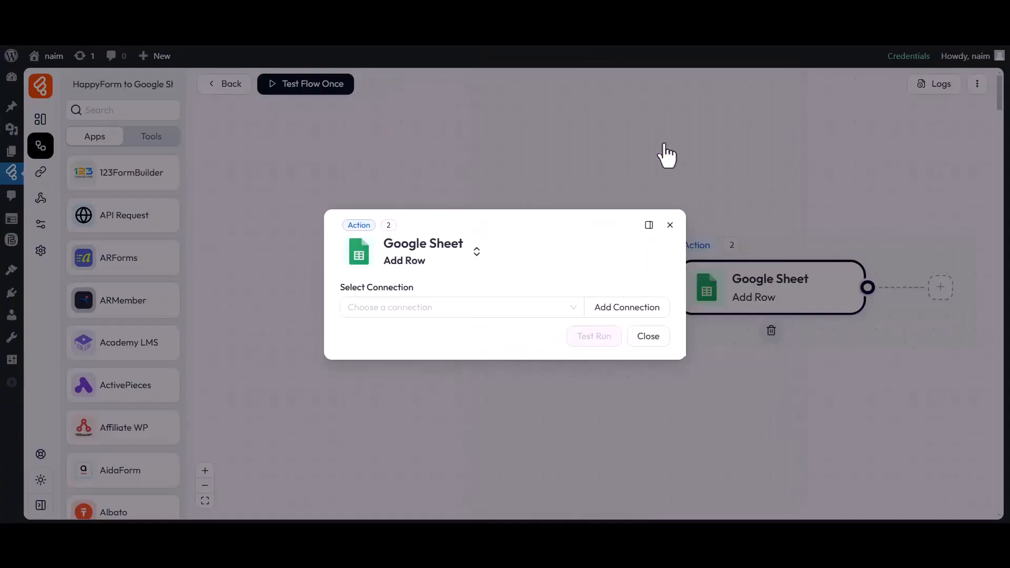
- Check the existing Google Sheet connections and start adding a new connection
{"action": "left_click_drag", "start_coordinate": [343, 288], "coordinate": [416, 288]}
{"action": "left_click", "coordinate": [417, 309]}
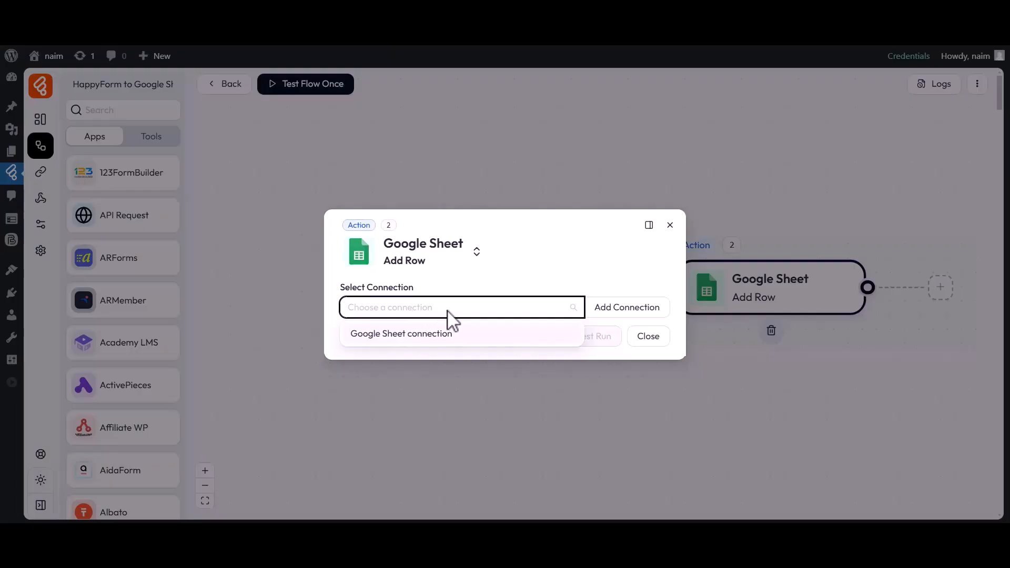
{"action": "left_click", "coordinate": [617, 313]}
{"action": "left_click_drag", "start_coordinate": [688, 241], "coordinate": [764, 242]}
- Rename the connection to 'Google Sheet connection 1' and go through the Client Id and Client Secret fields
{"action": "left_click", "coordinate": [752, 247]}
{"action": "left_click_drag", "start_coordinate": [694, 259], "coordinate": [799, 260]}
{"action": "left_click", "coordinate": [799, 261]}
{"action": "type", "text": "1"}
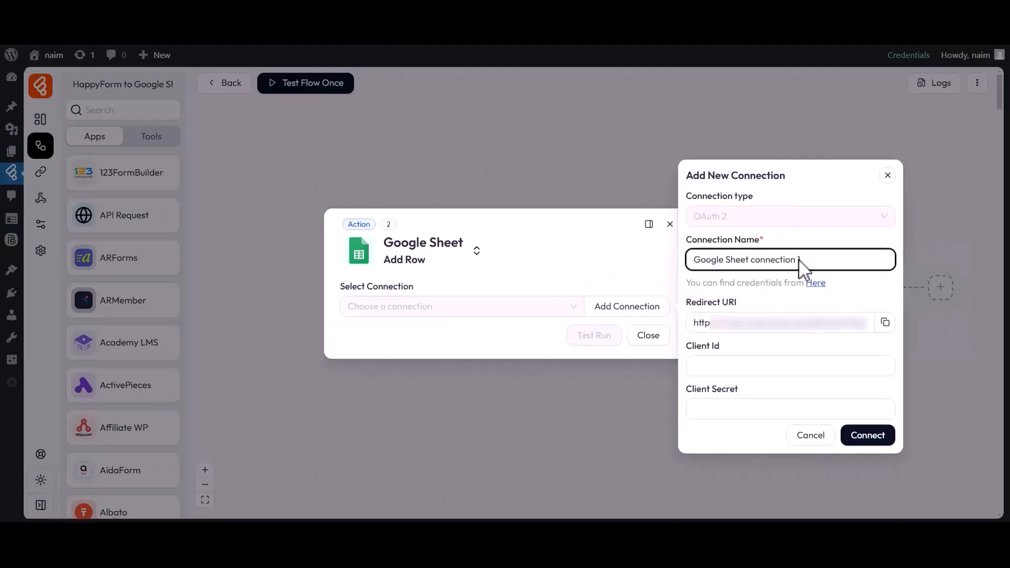
{"action": "left_click", "coordinate": [689, 357]}
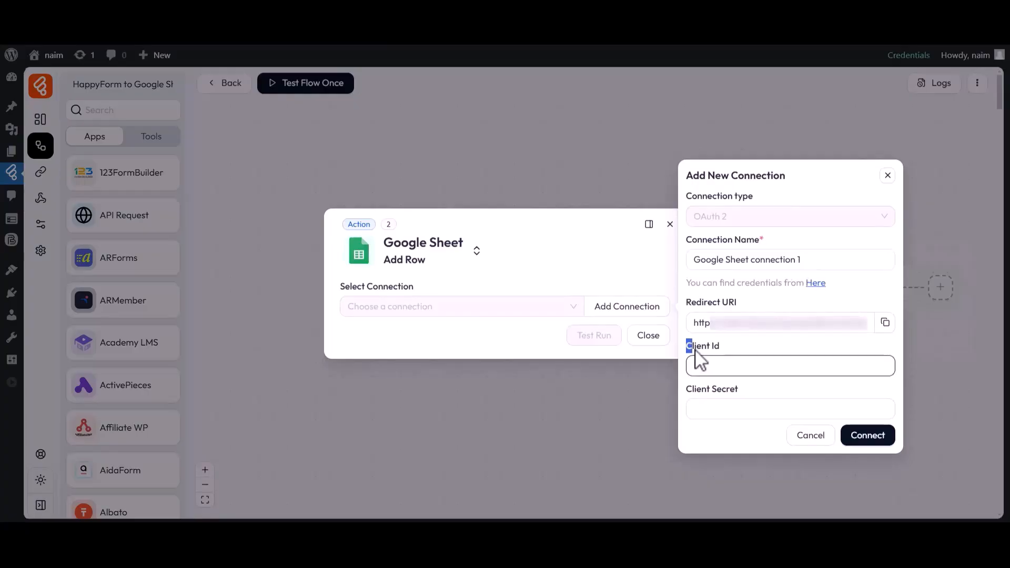
{"action": "left_click", "coordinate": [686, 390]}
{"action": "left_click", "coordinate": [734, 392]}
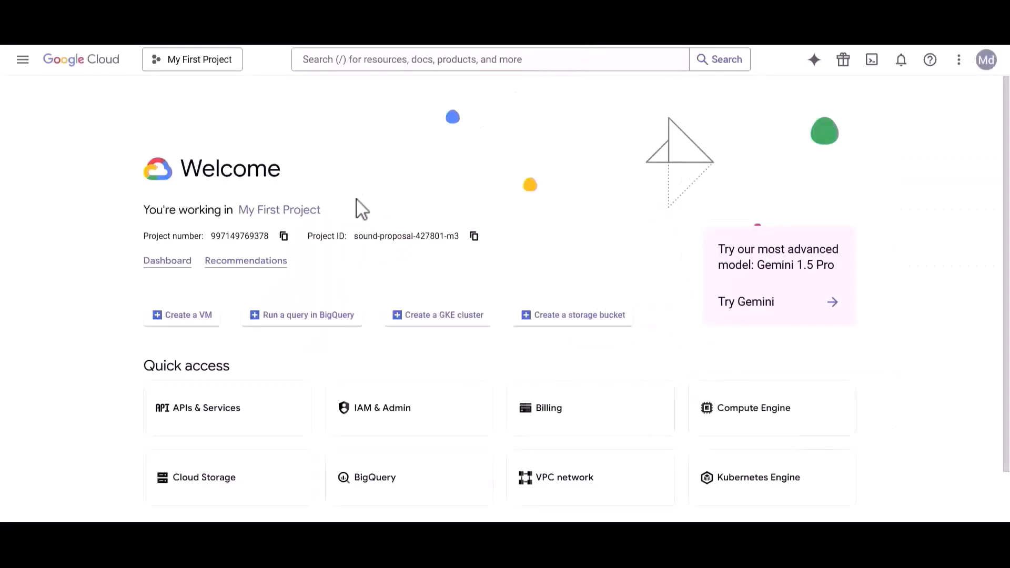
- Under APIs & Services, find and enable the Google Drive API
{"action": "left_click", "coordinate": [22, 60]}
{"action": "mouse_move", "coordinate": [37, 138]}
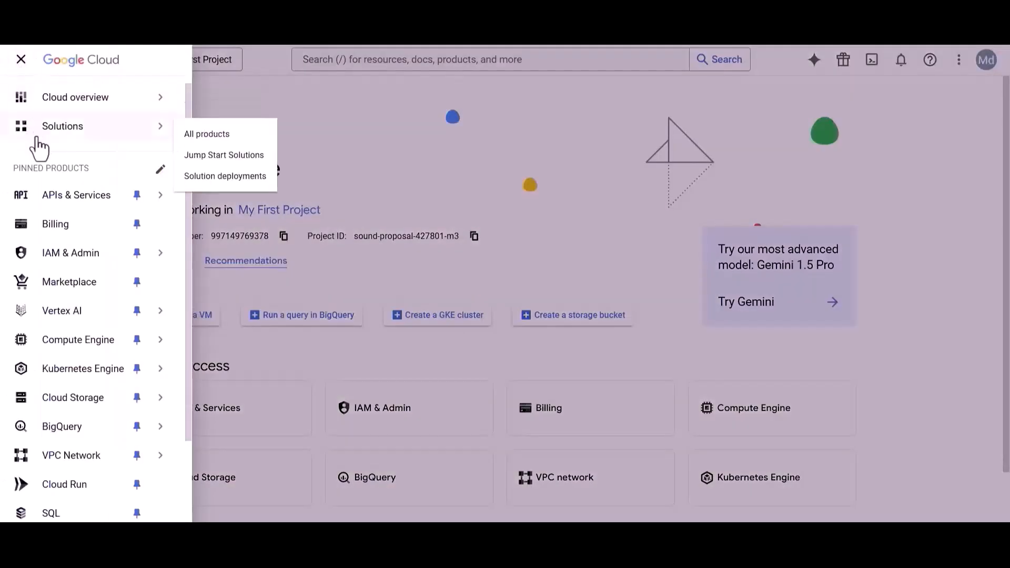
{"action": "left_click", "coordinate": [70, 197]}
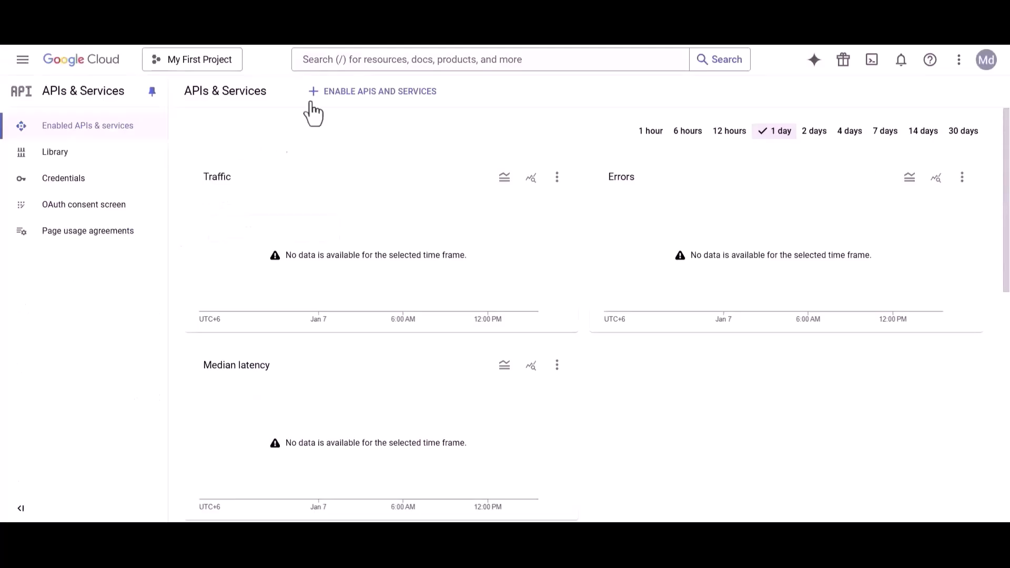
{"action": "left_click", "coordinate": [354, 60]}
{"action": "type", "text": "Google Drive API"}
{"action": "left_click", "coordinate": [358, 110]}
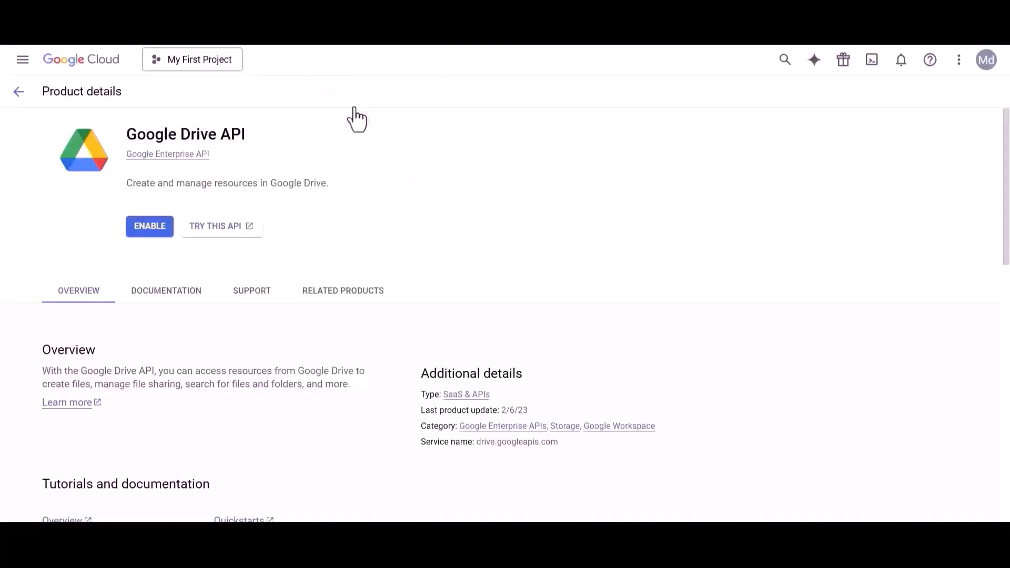
{"action": "left_click_drag", "start_coordinate": [132, 142], "coordinate": [236, 146]}
{"action": "left_click", "coordinate": [253, 146]}
{"action": "left_click", "coordinate": [150, 226]}
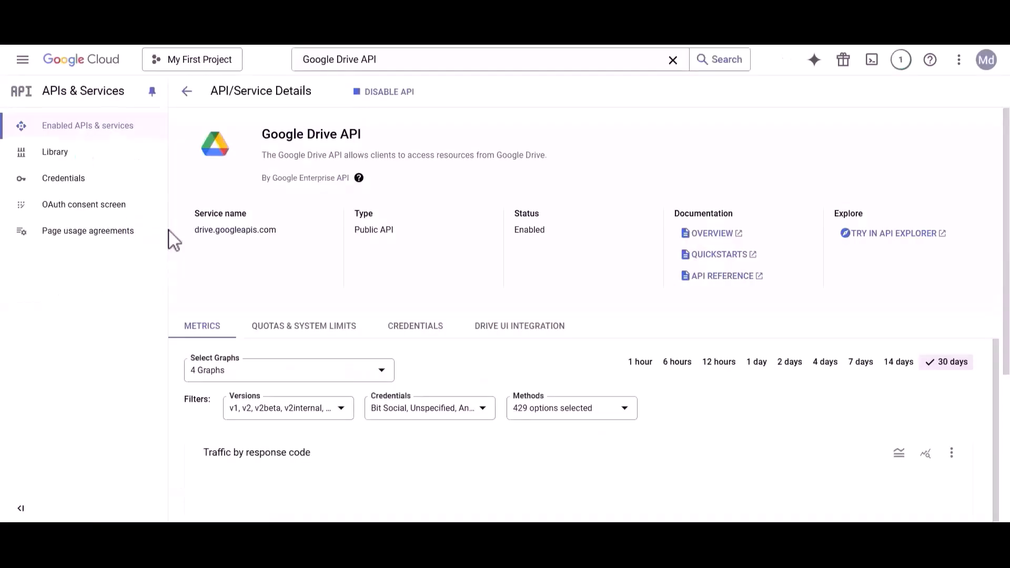
- Enable the Google Sheets API, then go to the OAuth consent screen
{"action": "double_click", "coordinate": [342, 60]}
{"action": "type", "text": "sheets"}
{"action": "left_click", "coordinate": [363, 111]}
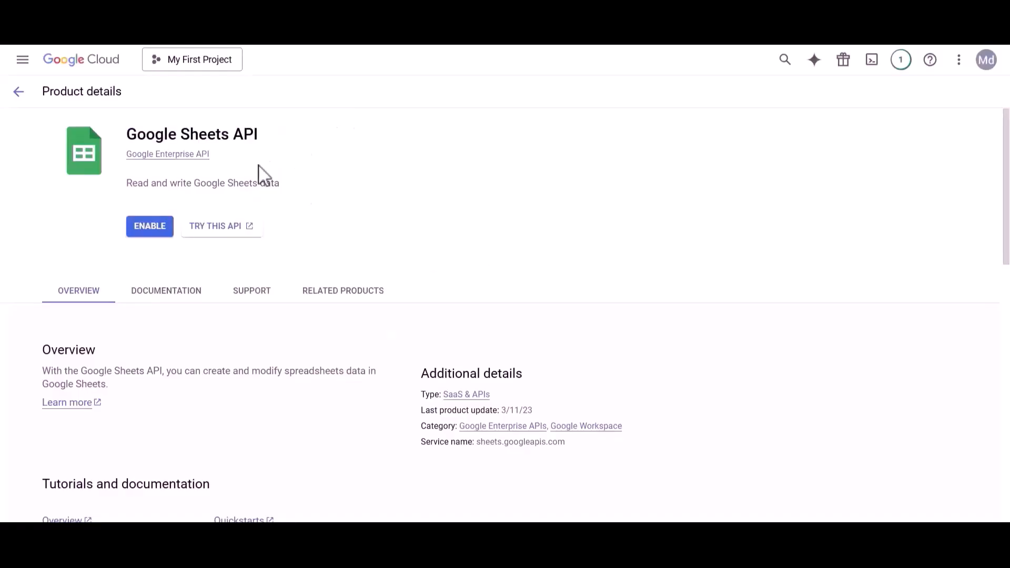
{"action": "left_click", "coordinate": [150, 227]}
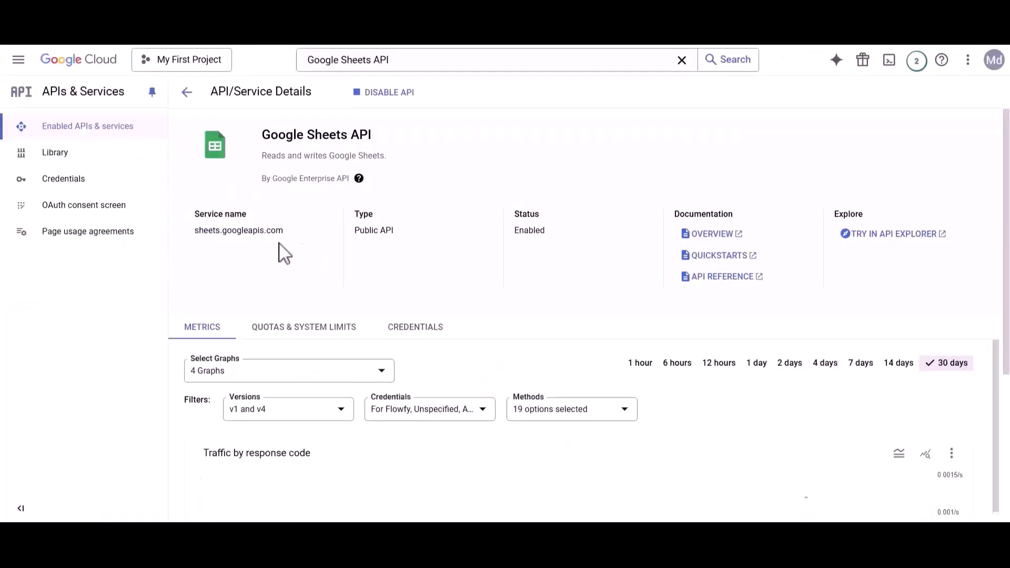
{"action": "left_click", "coordinate": [79, 206]}
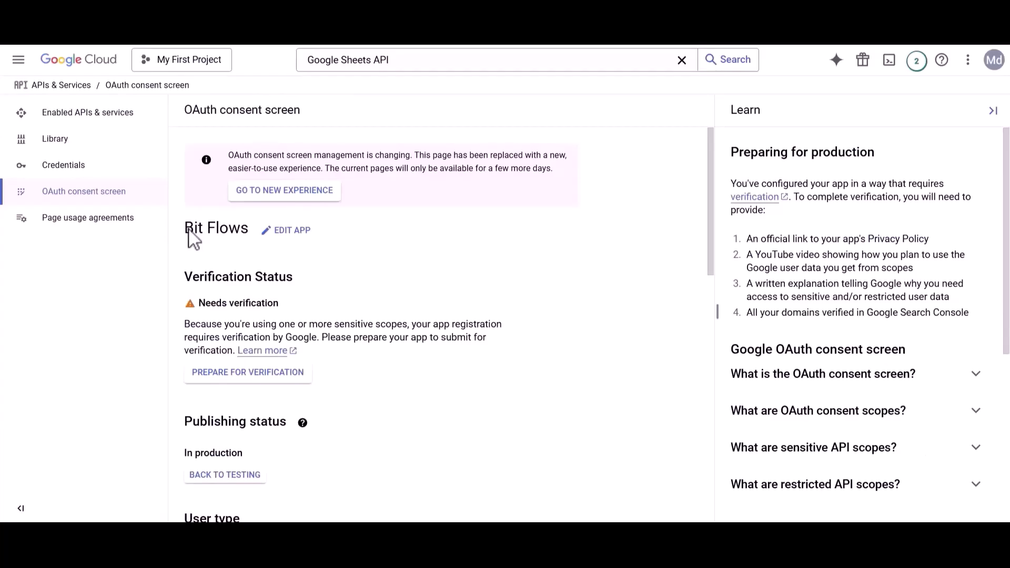
- Edit the Bit Flows app registration, add the developer contact e-mail, and save and continue to Scopes
{"action": "left_click", "coordinate": [272, 232]}
{"action": "left_click_drag", "start_coordinate": [187, 293], "coordinate": [282, 298]}
{"action": "left_click", "coordinate": [284, 303]}
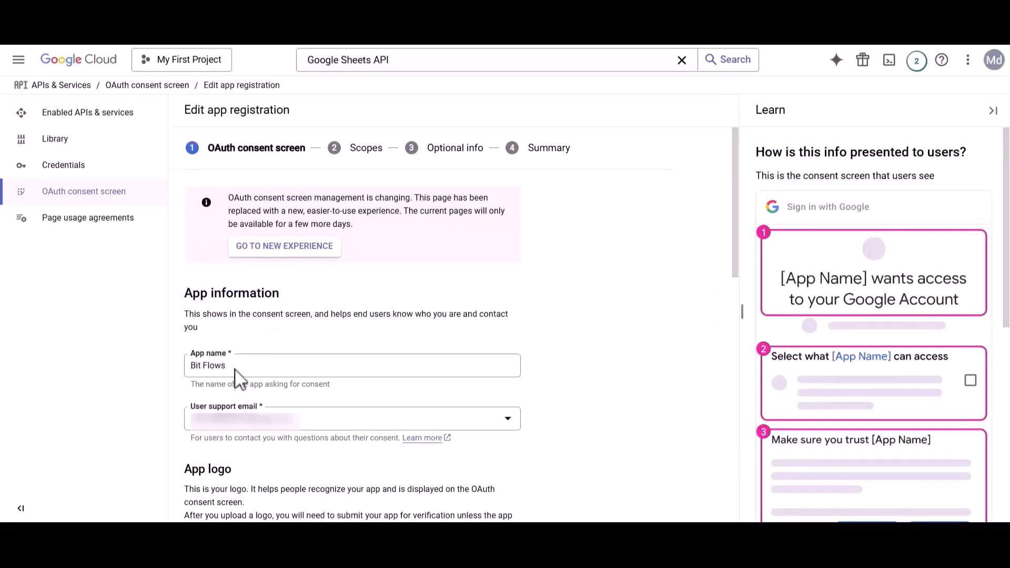
{"action": "left_click", "coordinate": [241, 424]}
{"action": "scroll", "coordinate": [242, 431], "scroll_direction": "down", "scroll_amount": 5}
{"action": "scroll", "coordinate": [241, 427], "scroll_direction": "down", "scroll_amount": 6}
{"action": "left_click_drag", "start_coordinate": [187, 420], "coordinate": [362, 423]}
{"action": "left_click", "coordinate": [356, 424]}
{"action": "left_click", "coordinate": [239, 446]}
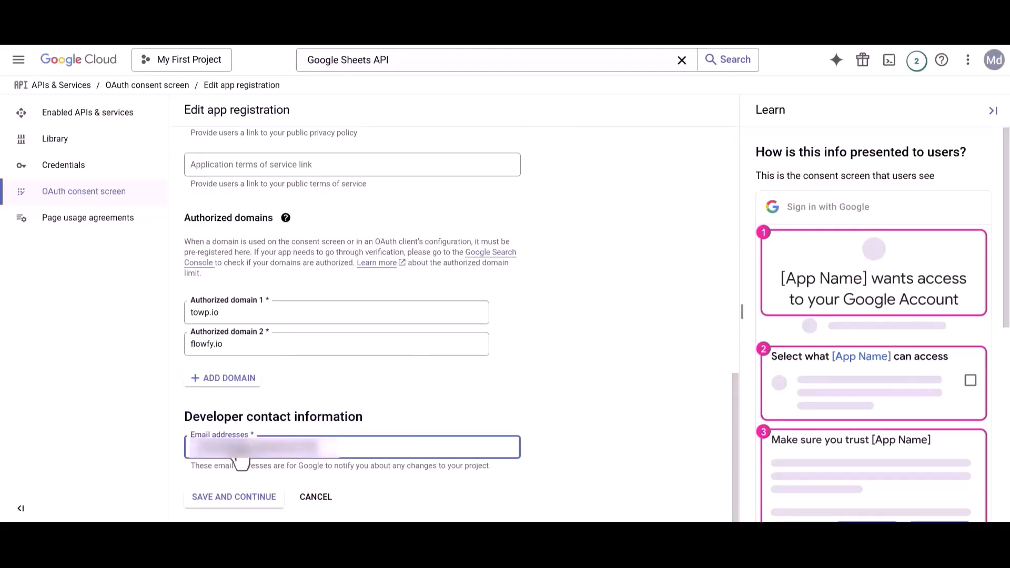
{"action": "left_click", "coordinate": [236, 506]}
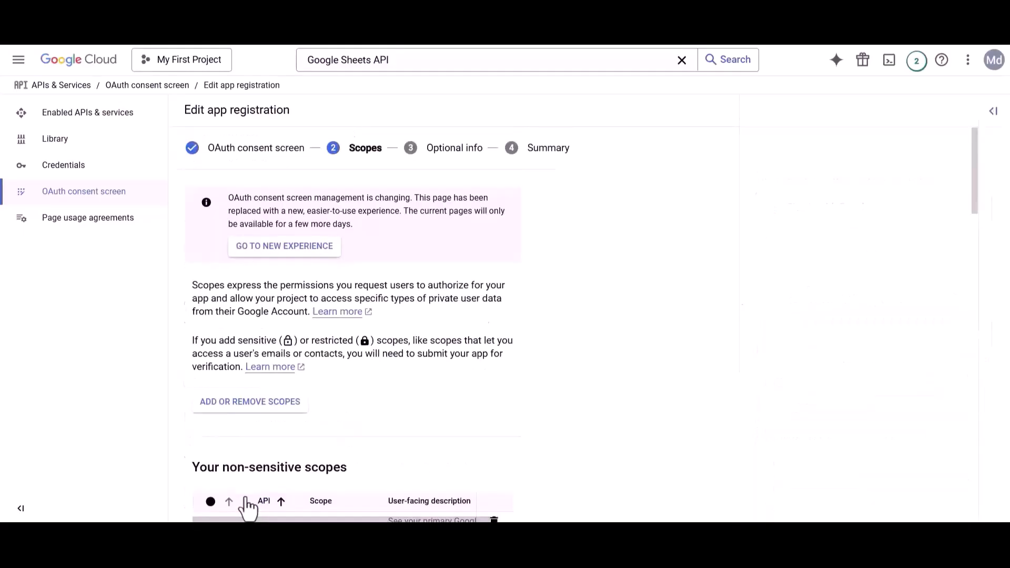
- Open the scope picker and tick the …/auth/drive scope by filtering on its URL
{"action": "left_click", "coordinate": [245, 410]}
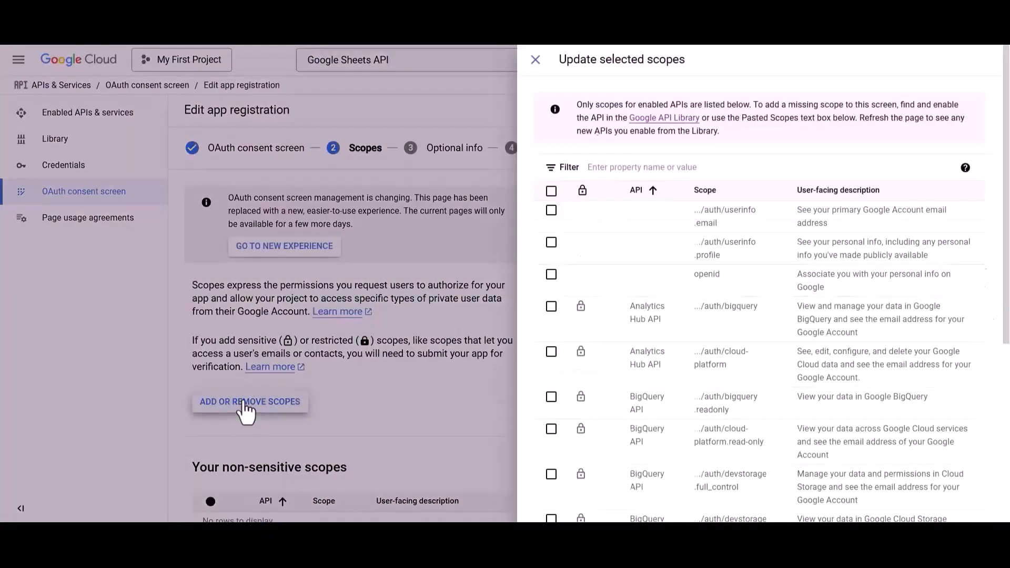
{"action": "left_click", "coordinate": [631, 168]}
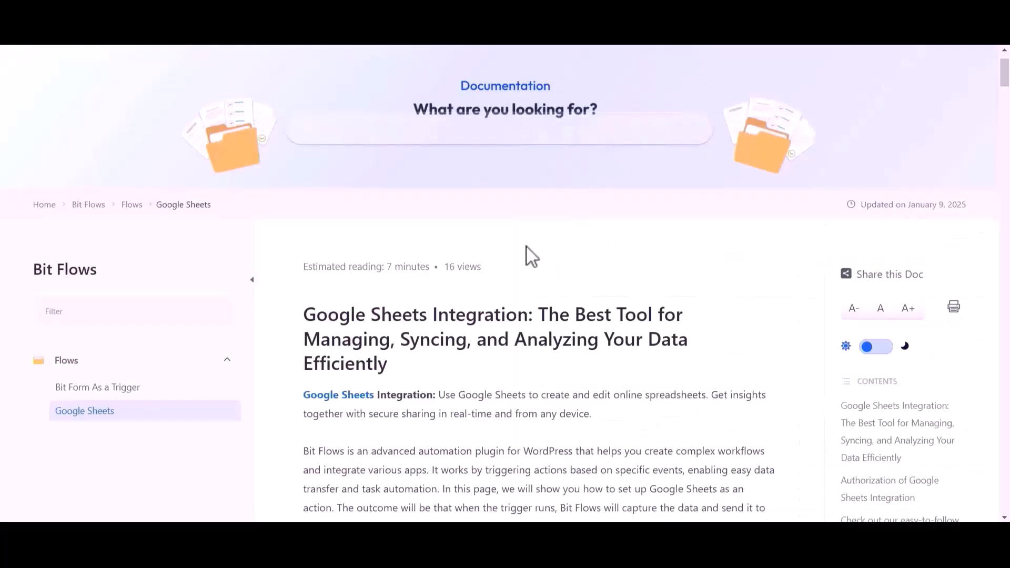
{"action": "scroll", "coordinate": [528, 255], "scroll_direction": "down", "scroll_amount": 12}
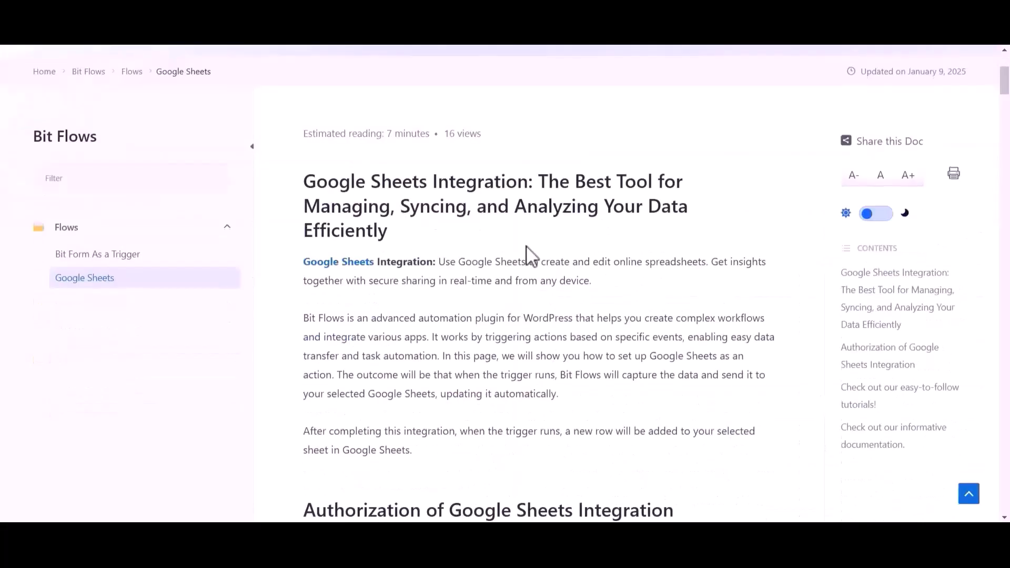
{"action": "scroll", "coordinate": [526, 246], "scroll_direction": "down", "scroll_amount": 12}
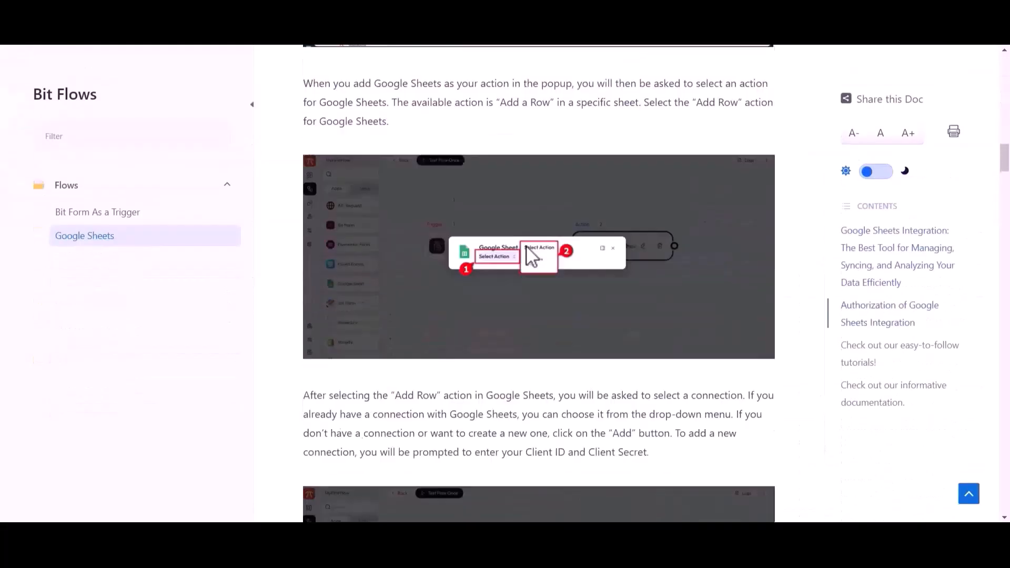
{"action": "scroll", "coordinate": [527, 246], "scroll_direction": "down", "scroll_amount": 10}
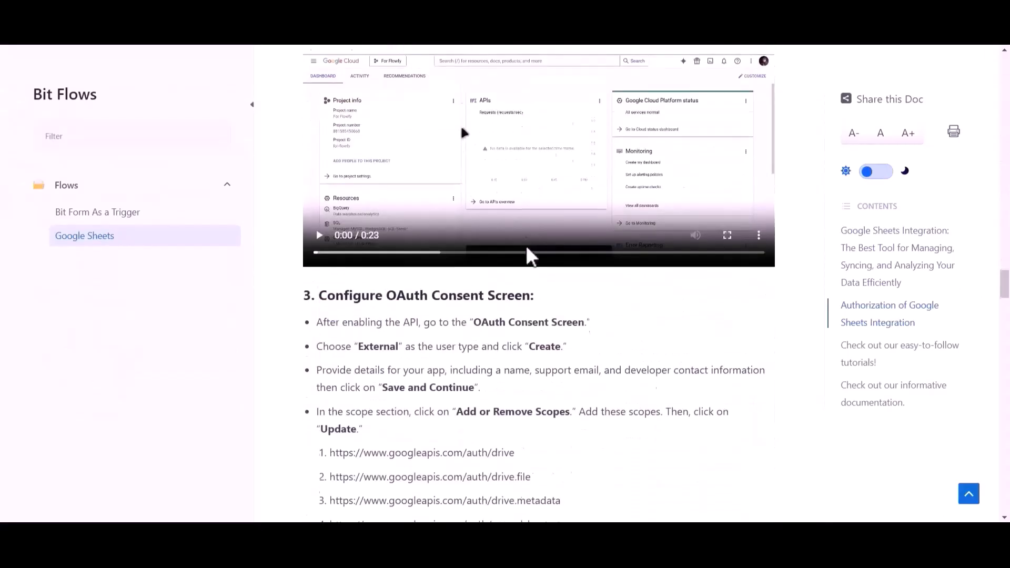
{"action": "left_click_drag", "start_coordinate": [330, 286], "coordinate": [514, 299]}
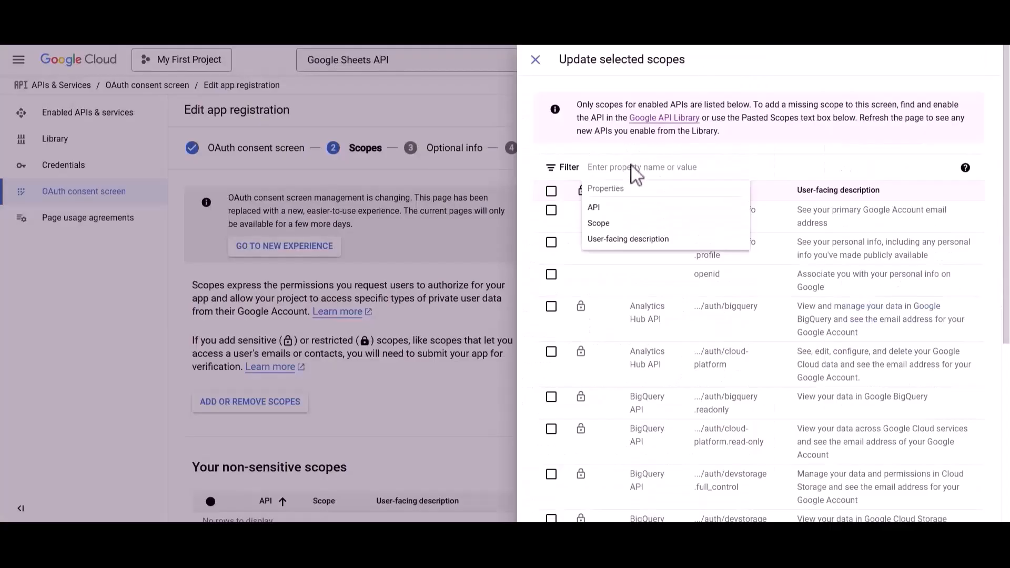
{"action": "type", "text": "https://www.googleapis.com/auth/drive"}
{"action": "left_click", "coordinate": [627, 209]}
{"action": "left_click", "coordinate": [551, 210]}
{"action": "left_click", "coordinate": [756, 168]}
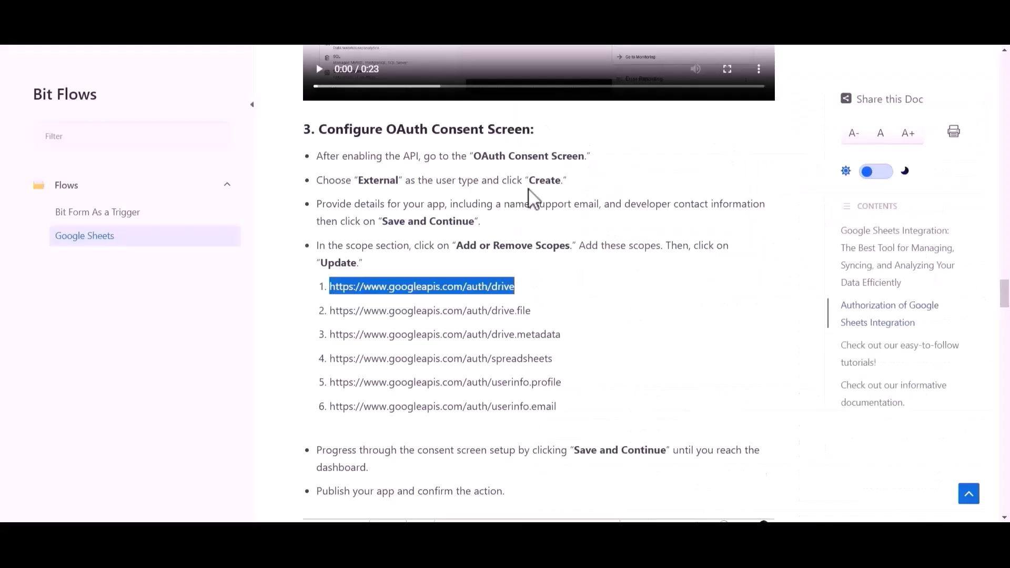
- Filter for and tick the drive.file and drive.metadata scopes
{"action": "left_click_drag", "start_coordinate": [331, 315], "coordinate": [532, 313]}
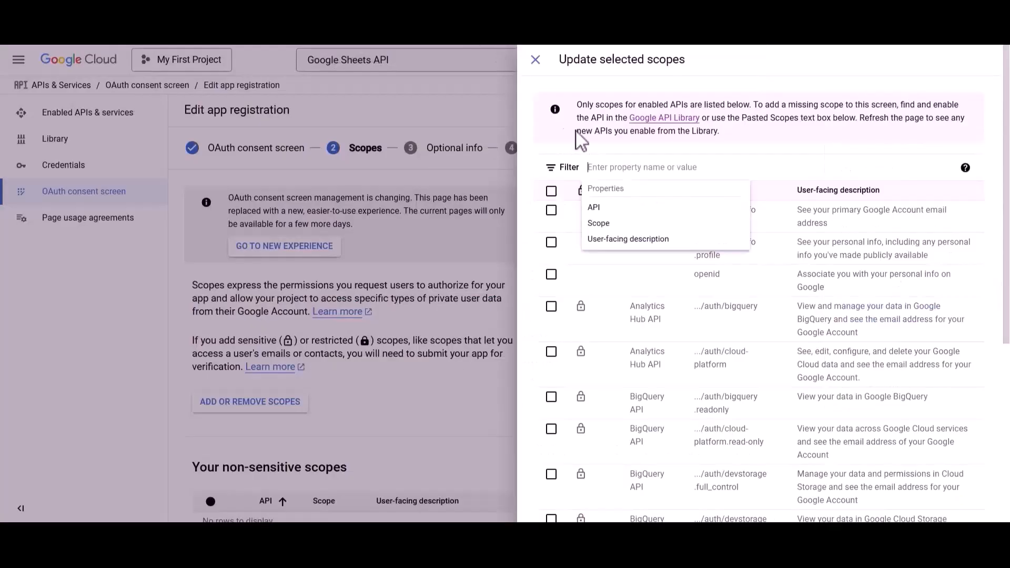
{"action": "type", "text": "https://www.googleapis.com/auth/drive.file"}
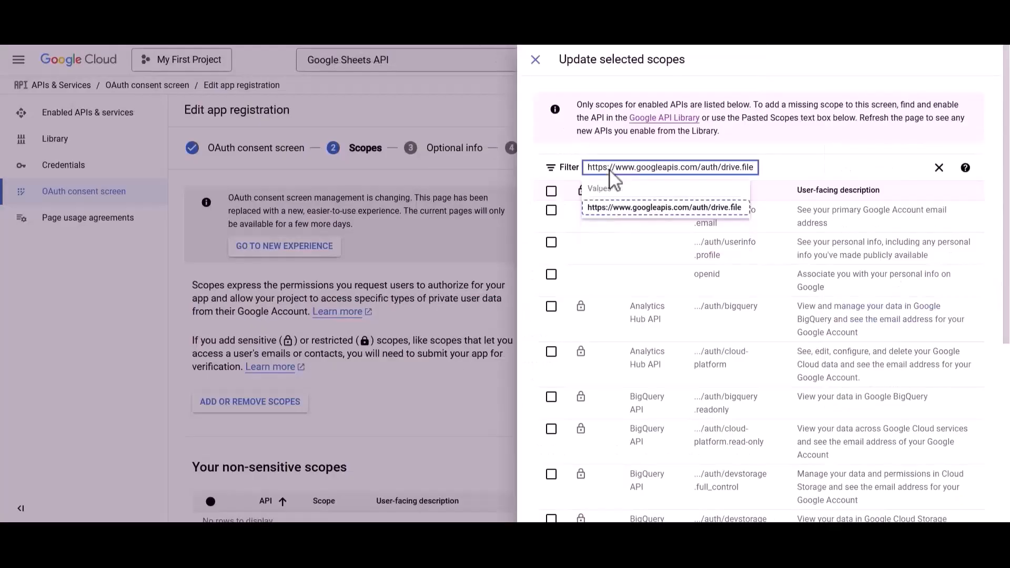
{"action": "left_click", "coordinate": [612, 210]}
{"action": "left_click", "coordinate": [552, 210]}
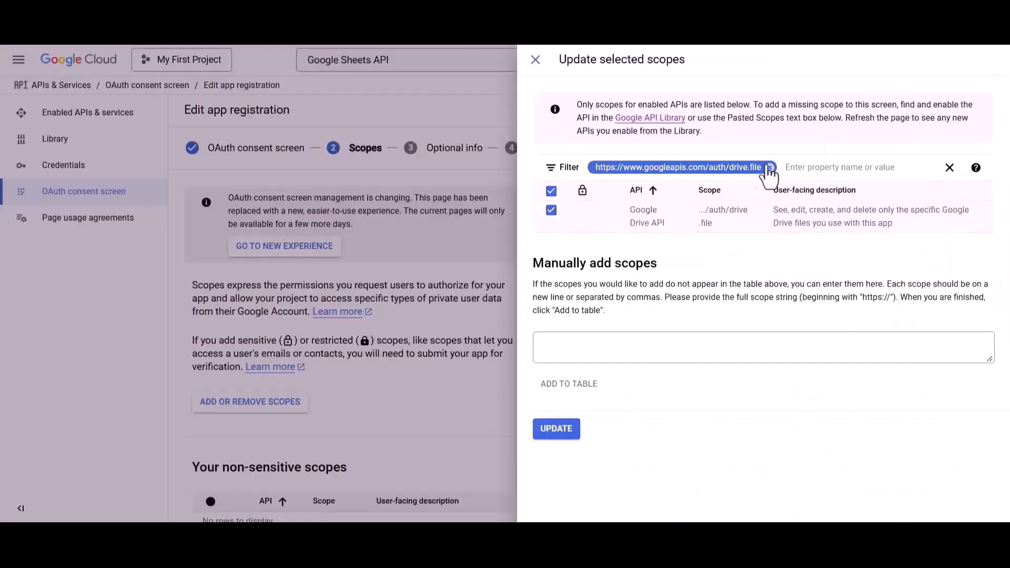
{"action": "left_click", "coordinate": [770, 167]}
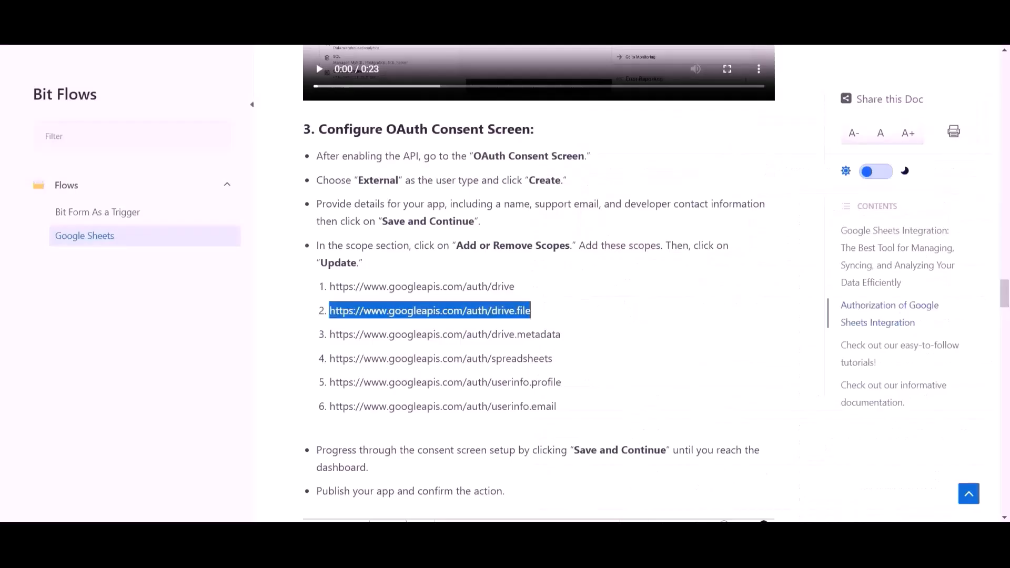
{"action": "left_click_drag", "start_coordinate": [332, 341], "coordinate": [567, 345]}
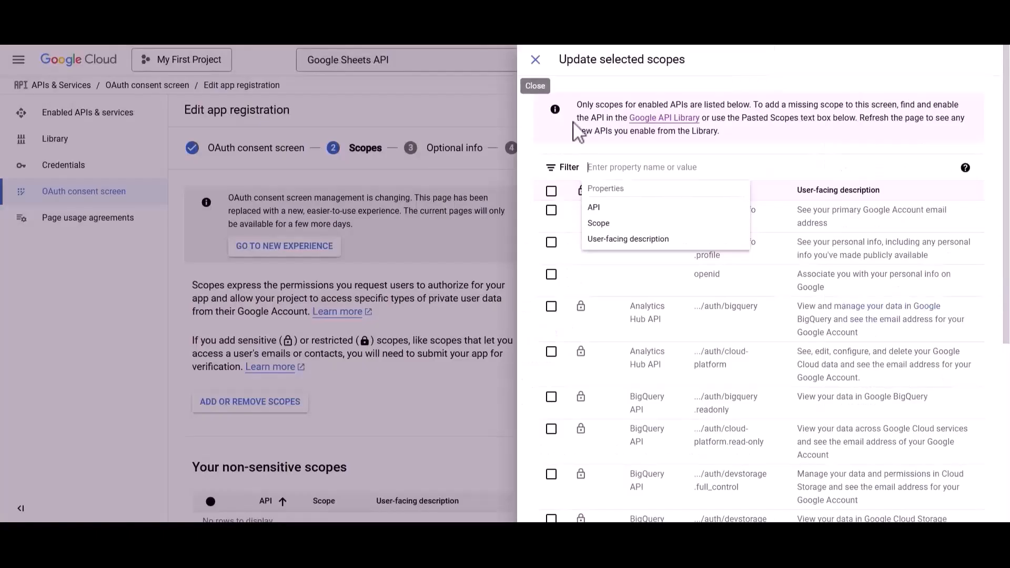
{"action": "type", "text": "https://www.googleapis.com/auth/drive.metadata"}
{"action": "left_click", "coordinate": [612, 210]}
{"action": "left_click", "coordinate": [551, 210]}
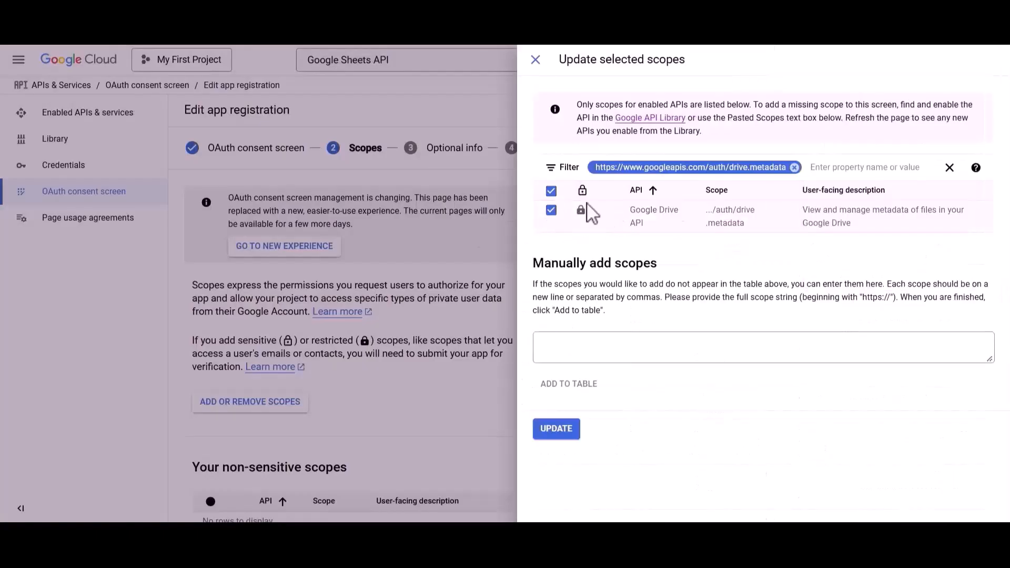
{"action": "left_click", "coordinate": [794, 168]}
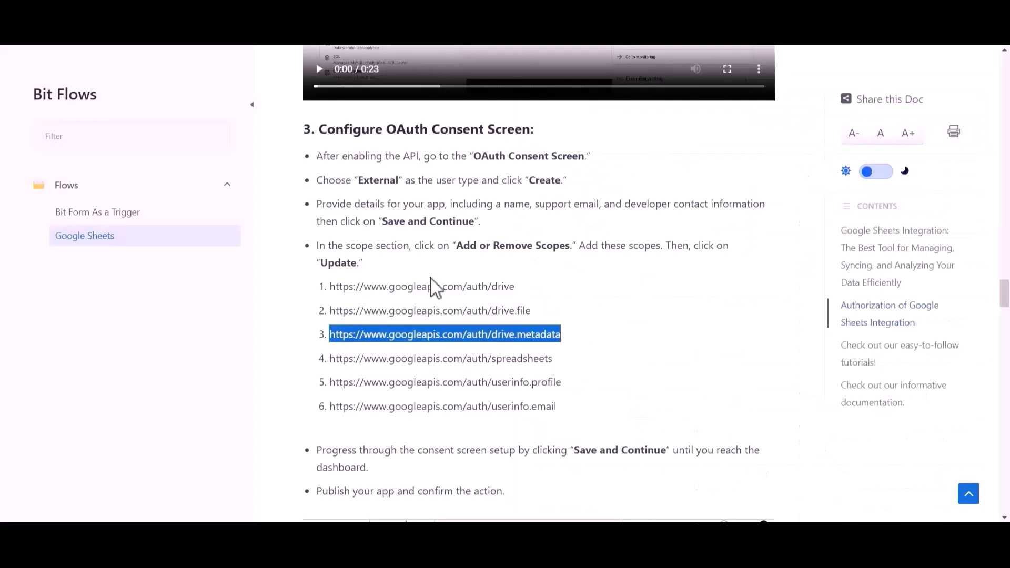
- Filter for and tick the spreadsheets and userinfo.profile scopes
{"action": "left_click_drag", "start_coordinate": [332, 363], "coordinate": [557, 359]}
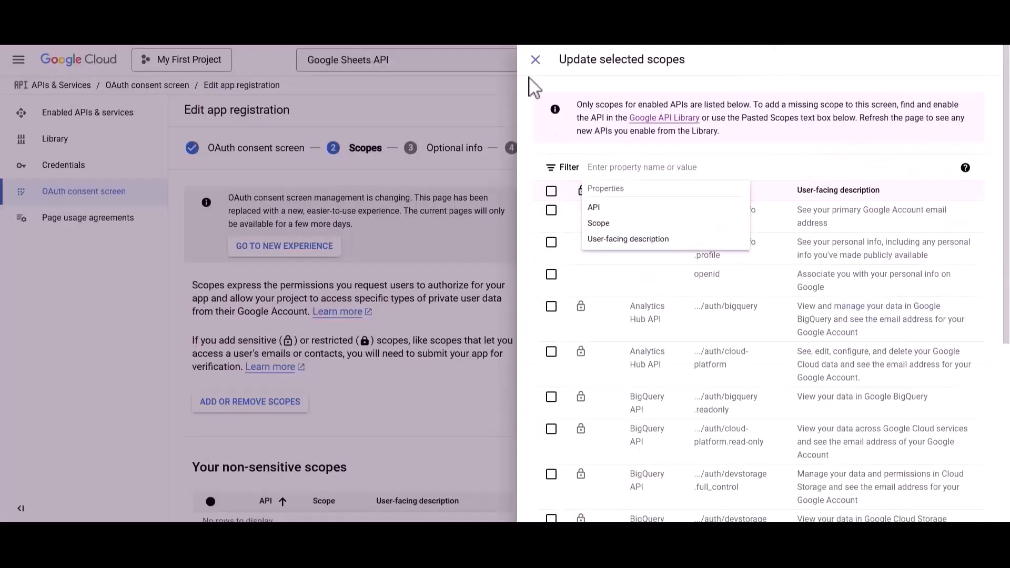
{"action": "type", "text": "https://www.googleapis.com/auth/spreadsheets"}
{"action": "left_click", "coordinate": [609, 207]}
{"action": "left_click", "coordinate": [551, 210]}
{"action": "left_click", "coordinate": [790, 167]}
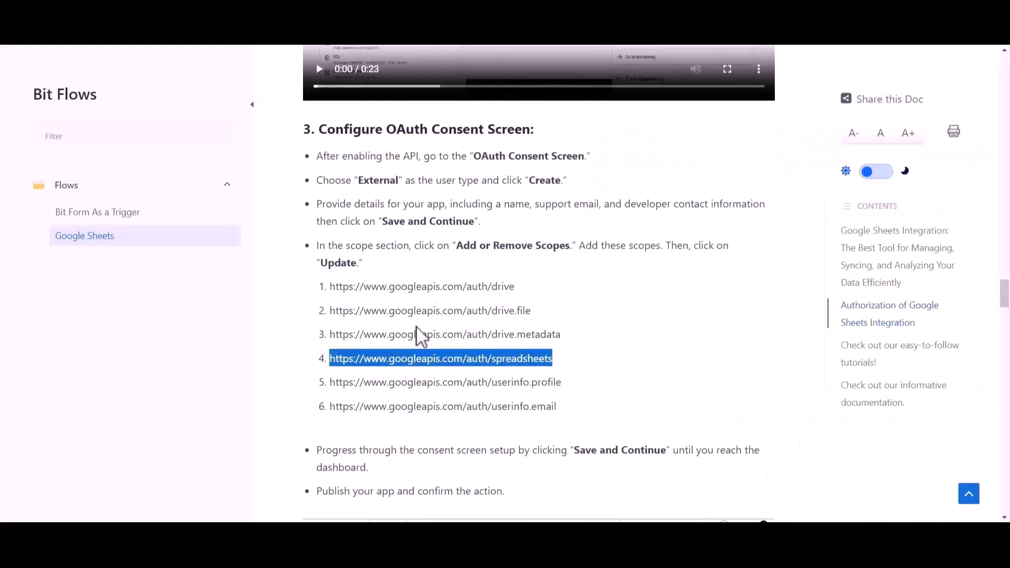
{"action": "left_click_drag", "start_coordinate": [333, 388], "coordinate": [571, 393]}
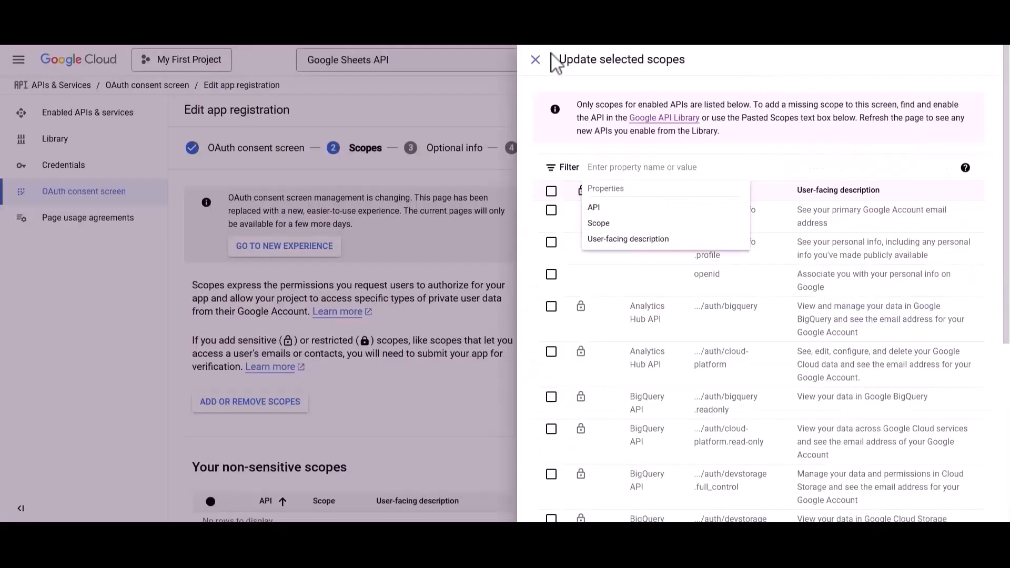
{"action": "type", "text": "https://www.googleapis.com/auth/userinfo.profile"}
{"action": "left_click", "coordinate": [629, 207]}
{"action": "left_click", "coordinate": [552, 210]}
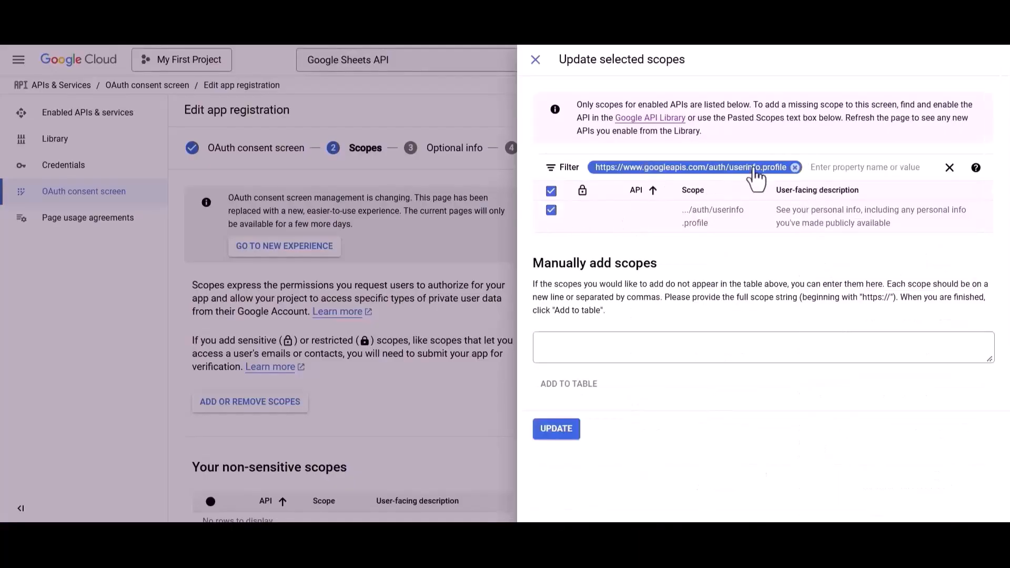
{"action": "left_click", "coordinate": [795, 168]}
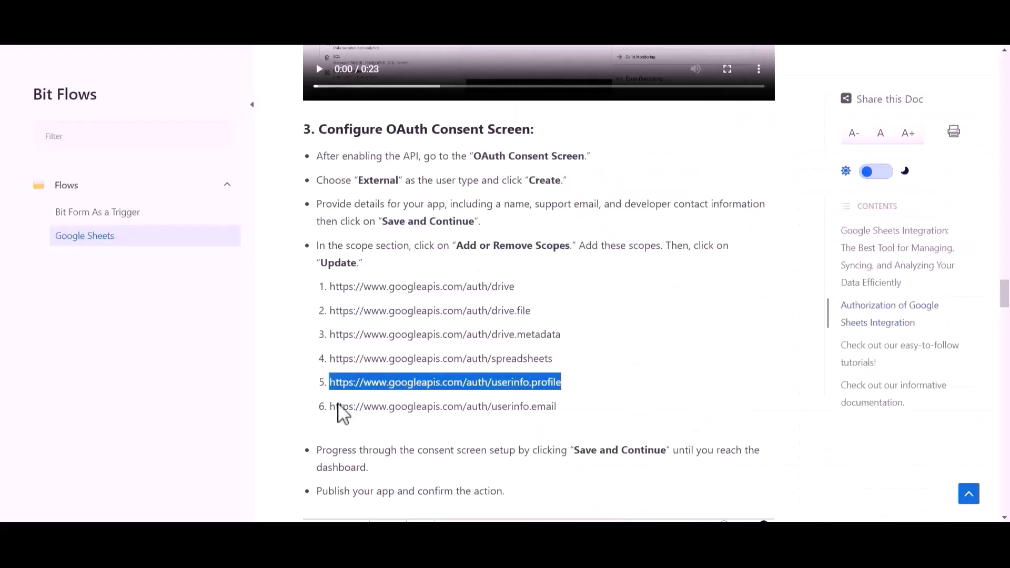
- Tick the userinfo.email scope and apply all six chosen scopes with Update
{"action": "left_click_drag", "start_coordinate": [331, 407], "coordinate": [562, 409]}
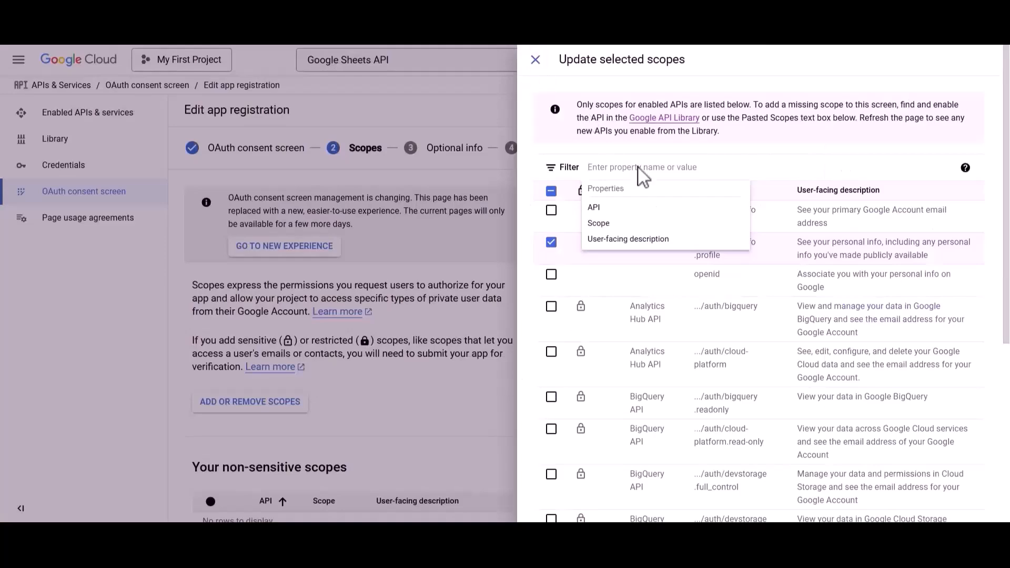
{"action": "type", "text": "https://www.googleapis.com/auth/userinfo.email"}
{"action": "key", "text": "Return"}
{"action": "left_click", "coordinate": [551, 210]}
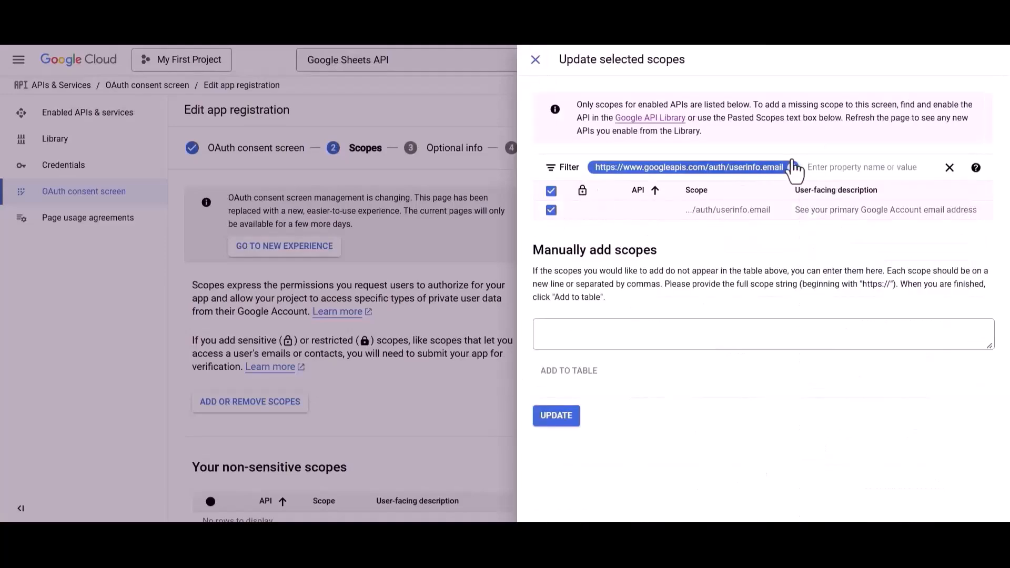
{"action": "left_click", "coordinate": [792, 167]}
{"action": "scroll", "coordinate": [735, 387], "scroll_direction": "down", "scroll_amount": 10}
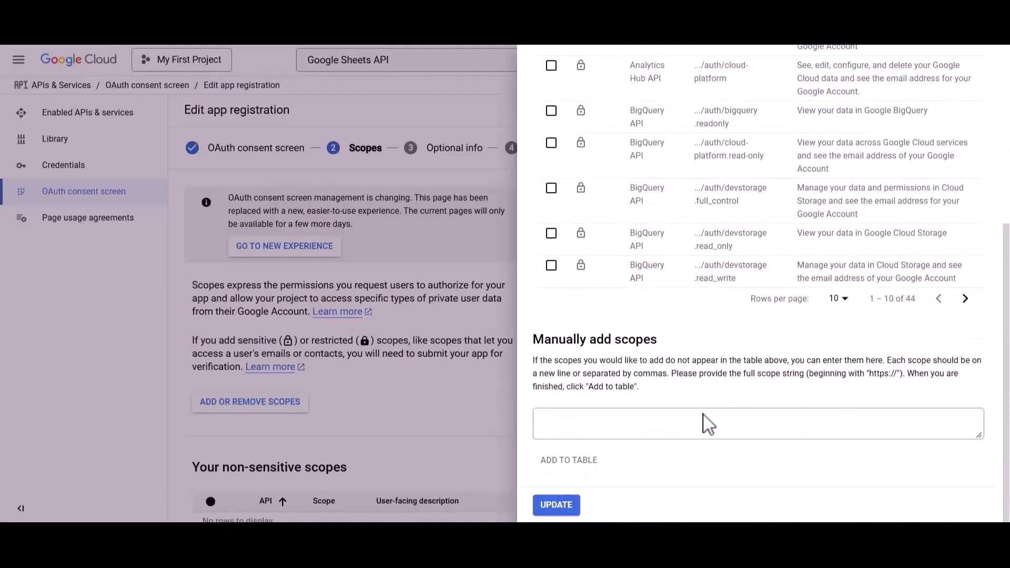
{"action": "left_click", "coordinate": [558, 503]}
- Save through to the Summary, return to the dashboard, and publish the app to production
{"action": "scroll", "coordinate": [561, 511], "scroll_direction": "down", "scroll_amount": 15}
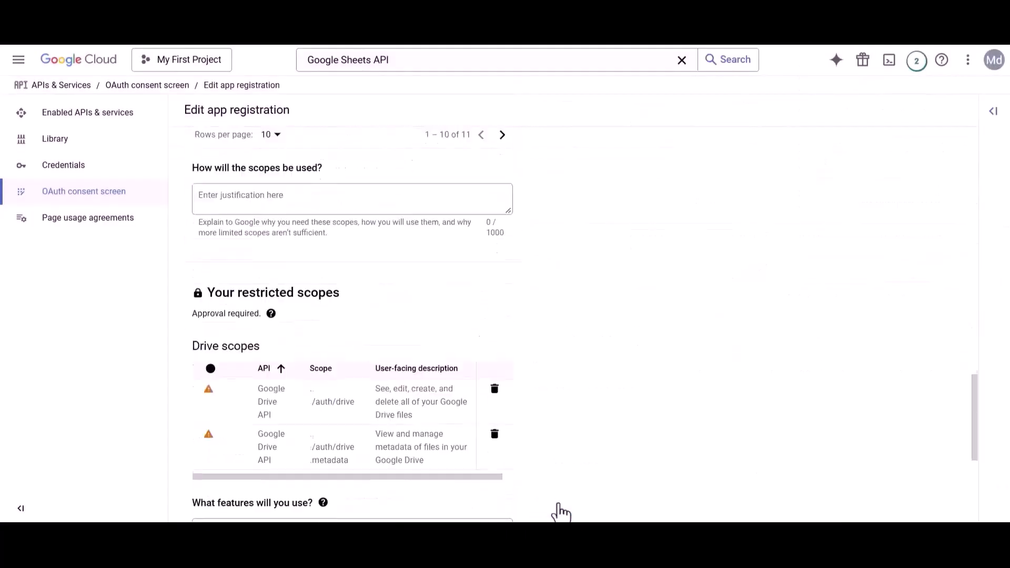
{"action": "left_click", "coordinate": [226, 495]}
{"action": "scroll", "coordinate": [225, 495], "scroll_direction": "down", "scroll_amount": 5}
{"action": "left_click", "coordinate": [226, 495]}
{"action": "scroll", "coordinate": [226, 495], "scroll_direction": "down", "scroll_amount": 2}
{"action": "scroll", "coordinate": [227, 500], "scroll_direction": "down", "scroll_amount": 15}
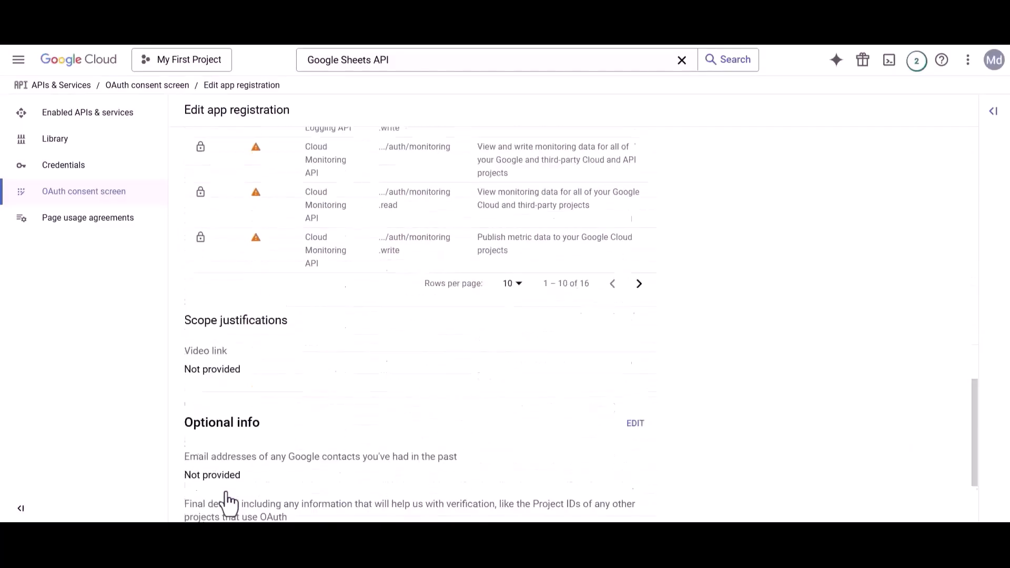
{"action": "left_click", "coordinate": [226, 497]}
{"action": "left_click", "coordinate": [220, 333]}
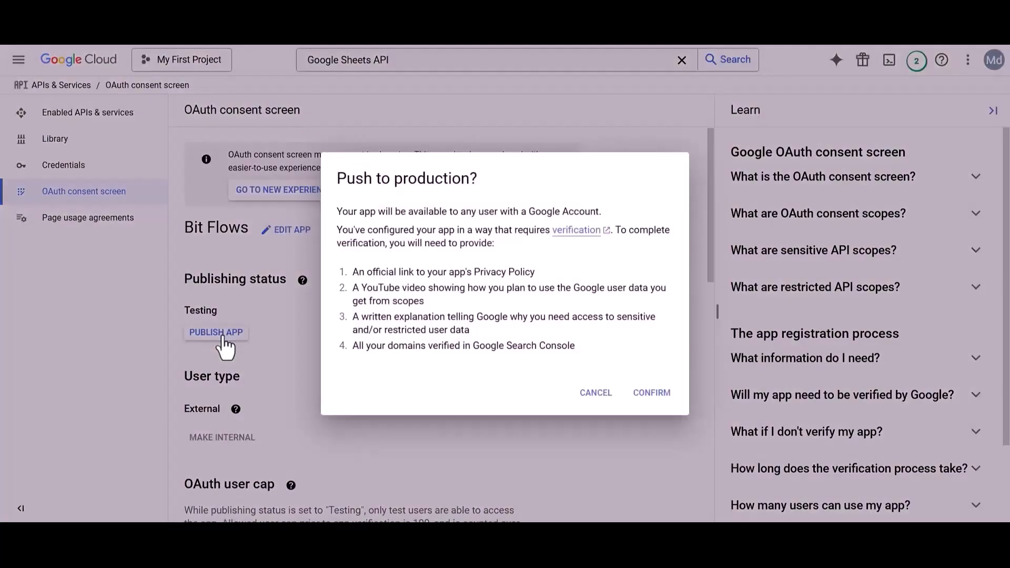
{"action": "left_click", "coordinate": [652, 393]}
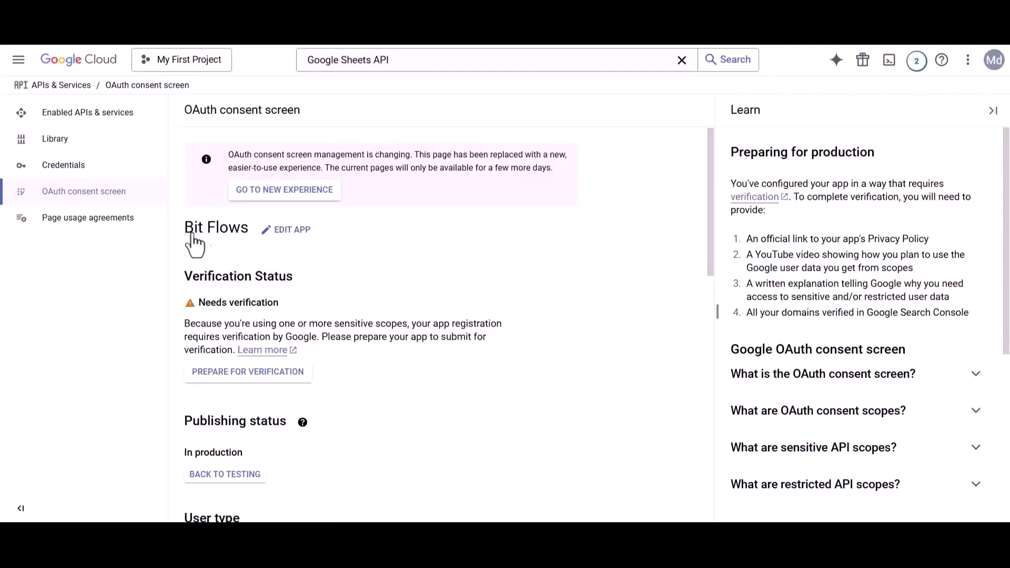
- Create a new Web application OAuth client ID named Bit Flows
{"action": "left_click", "coordinate": [81, 168]}
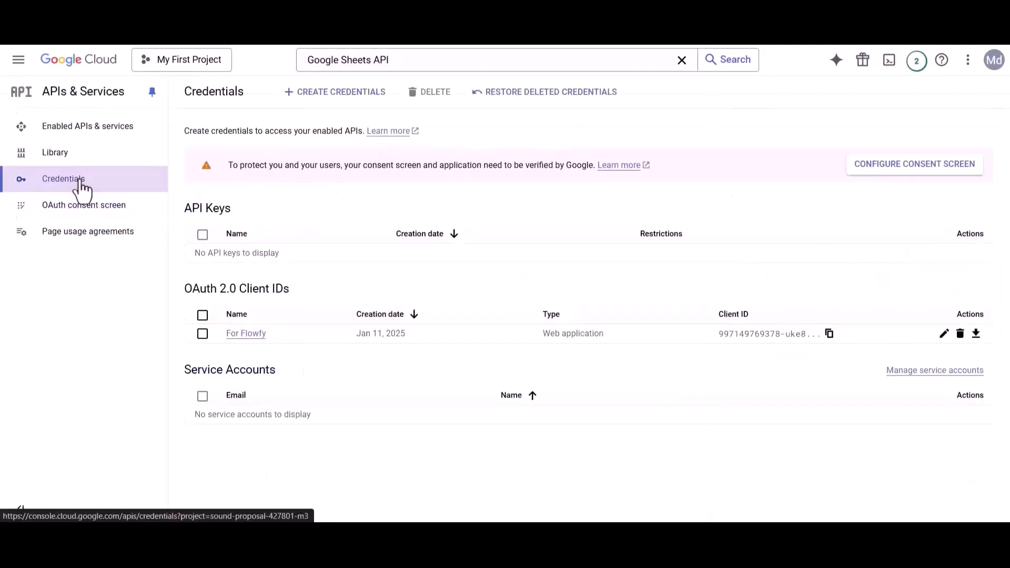
{"action": "left_click", "coordinate": [332, 94]}
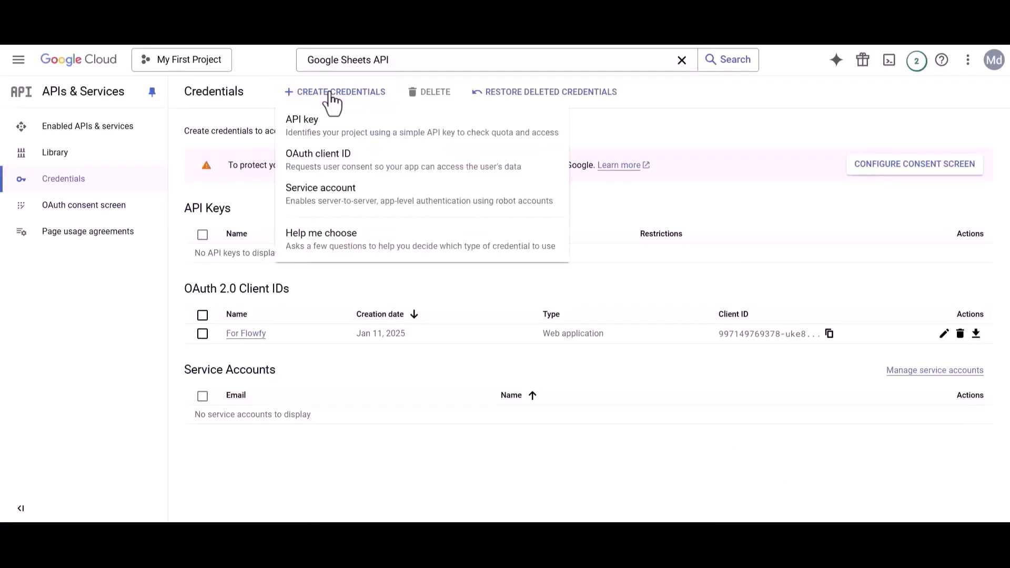
{"action": "left_click", "coordinate": [321, 165]}
{"action": "left_click", "coordinate": [224, 209]}
{"action": "left_click", "coordinate": [225, 217]}
{"action": "triple_click", "coordinate": [205, 248]}
{"action": "type", "text": "Bit"}
- Add the site URL as the client's authorized JavaScript origin
{"action": "left_click_drag", "start_coordinate": [185, 371], "coordinate": [357, 377]}
{"action": "left_click", "coordinate": [358, 376]}
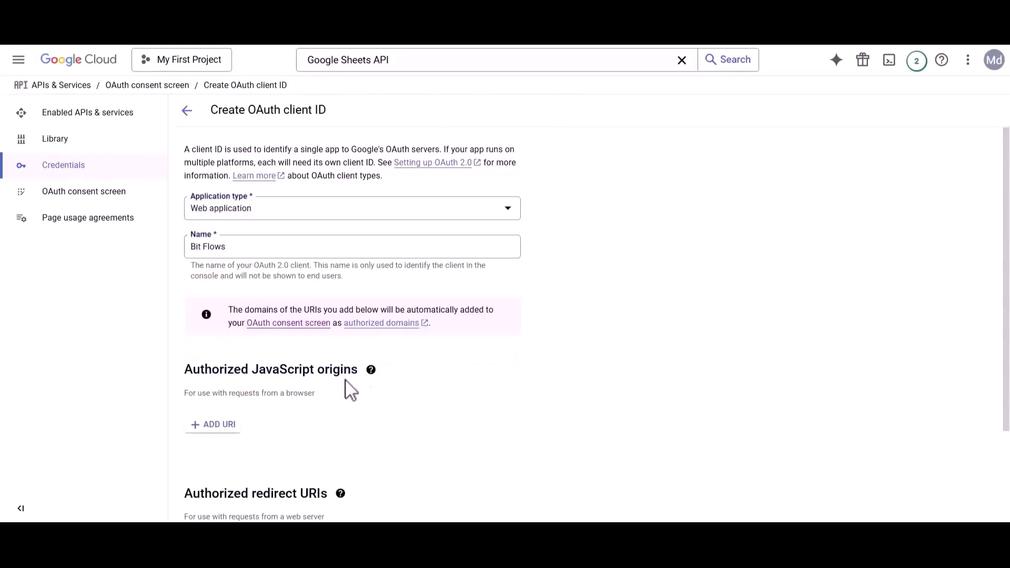
{"action": "left_click", "coordinate": [219, 425]}
{"action": "key", "text": "ctrl+v"}
{"action": "scroll", "coordinate": [215, 427], "scroll_direction": "down", "scroll_amount": 3}
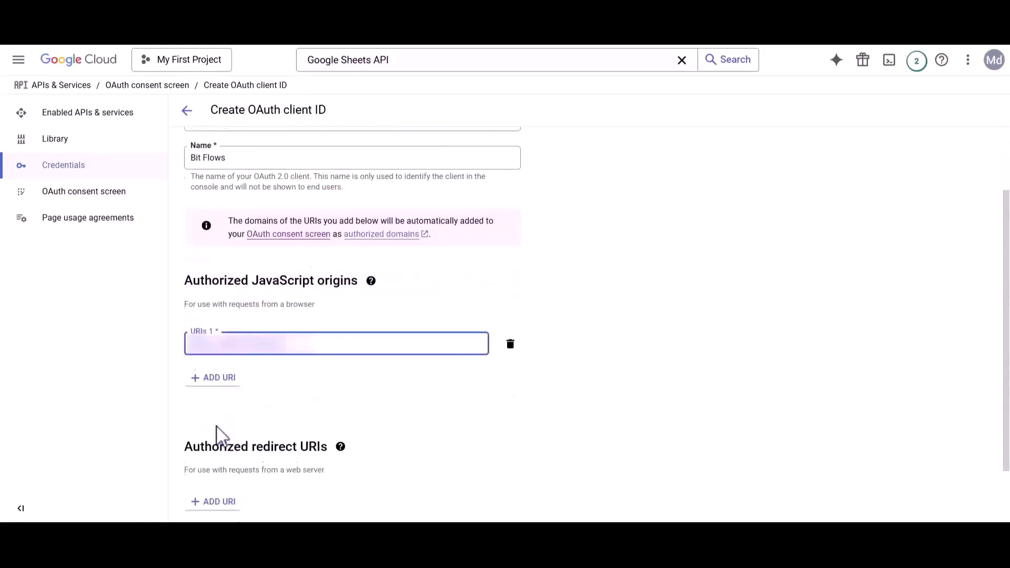
{"action": "left_click_drag", "start_coordinate": [185, 393], "coordinate": [327, 397]}
{"action": "left_click", "coordinate": [316, 398]}
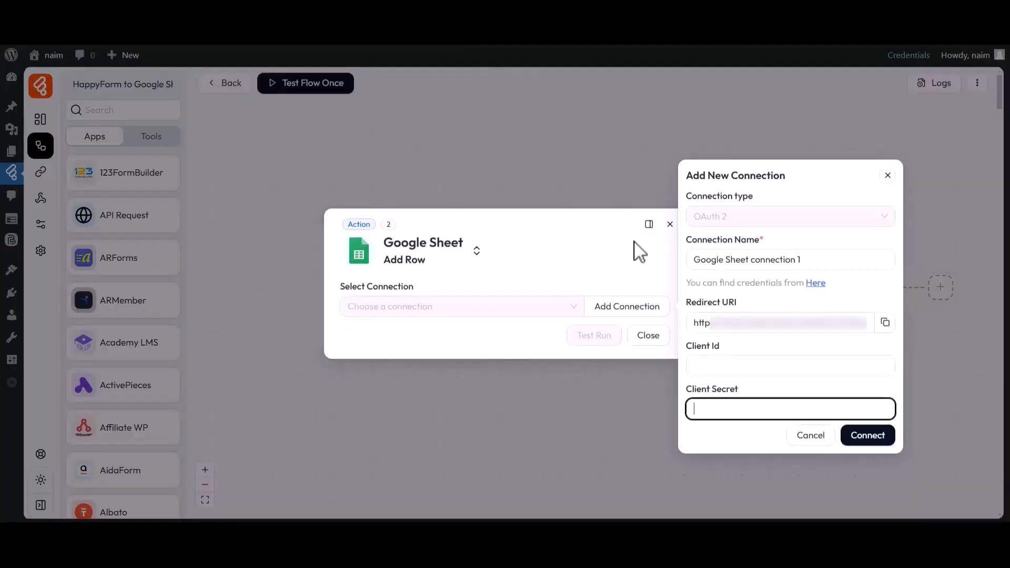
- Add the Bit Flows redirect URI as an authorized redirect URI and create the client
{"action": "left_click_drag", "start_coordinate": [700, 322], "coordinate": [876, 333]}
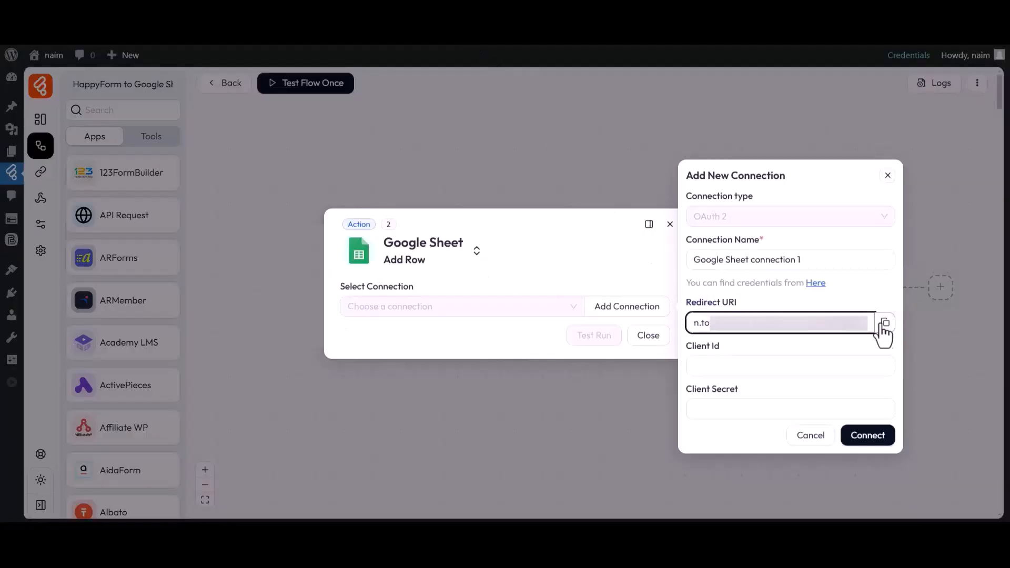
{"action": "left_click", "coordinate": [885, 322]}
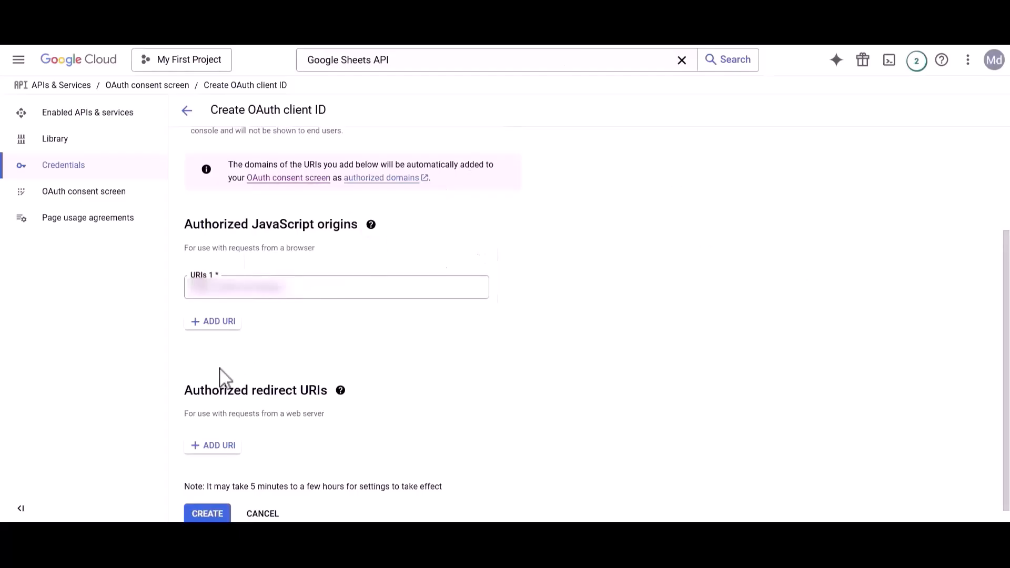
{"action": "left_click_drag", "start_coordinate": [221, 377], "coordinate": [305, 406]}
{"action": "left_click", "coordinate": [311, 415]}
{"action": "left_click", "coordinate": [221, 446]}
{"action": "key", "text": "ctrl+v"}
{"action": "scroll", "coordinate": [230, 466], "scroll_direction": "down", "scroll_amount": 2}
{"action": "left_click", "coordinate": [210, 498]}
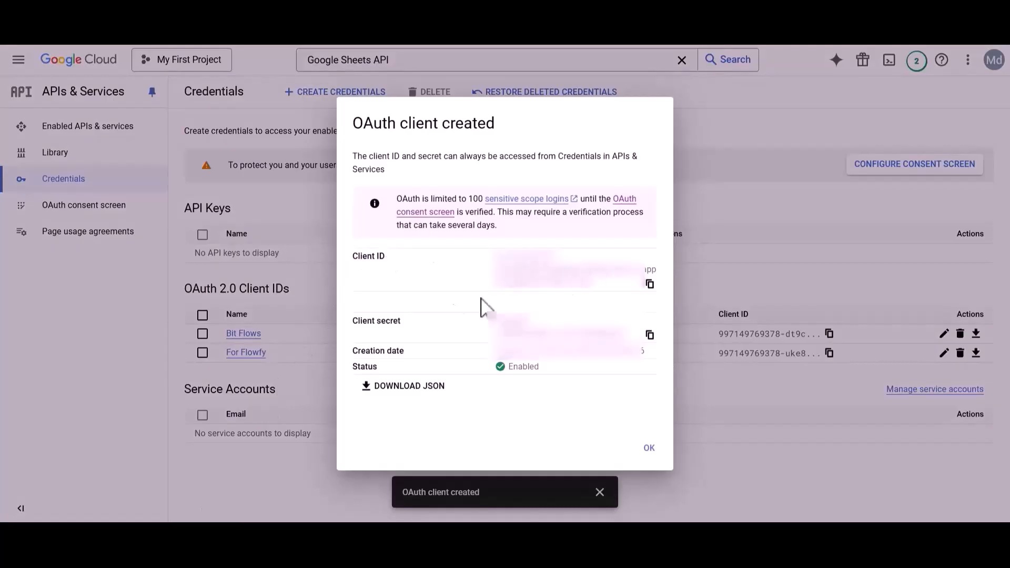
- Copy the new client ID into the connection's Client Id field
{"action": "left_click_drag", "start_coordinate": [367, 322], "coordinate": [407, 320]}
{"action": "left_click", "coordinate": [507, 322]}
{"action": "left_click_drag", "start_coordinate": [353, 257], "coordinate": [390, 263]}
{"action": "left_click", "coordinate": [457, 275]}
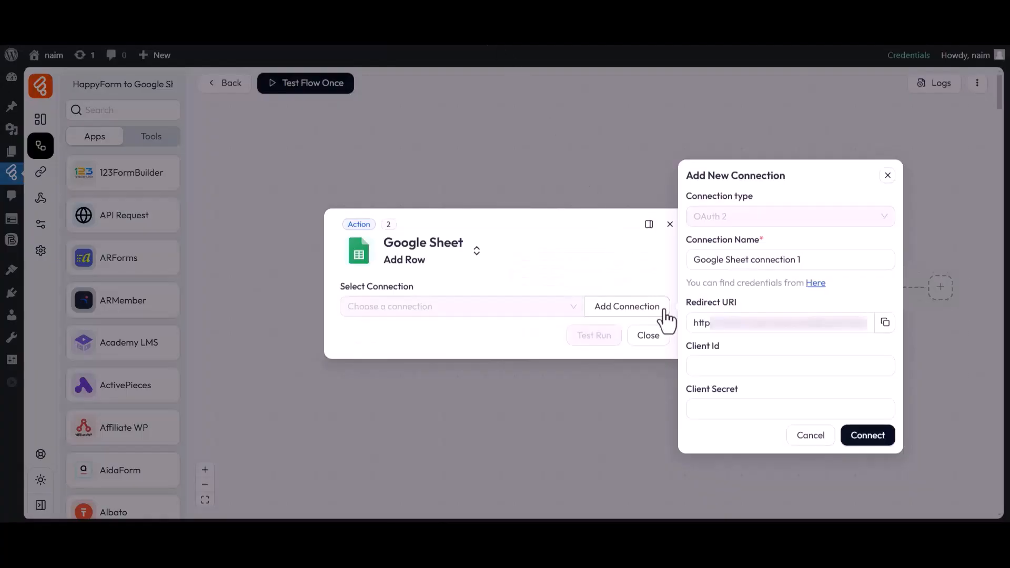
{"action": "left_click_drag", "start_coordinate": [685, 346], "coordinate": [708, 347]}
{"action": "left_click", "coordinate": [717, 374]}
{"action": "key", "text": "ctrl+v"}
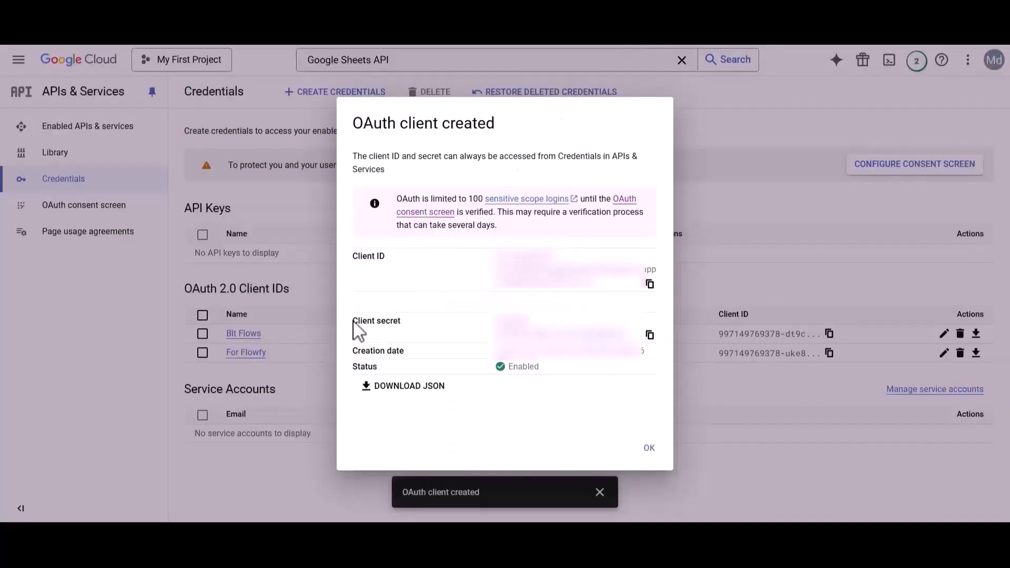
- Copy the client secret into the connection's Client Secret field
{"action": "left_click_drag", "start_coordinate": [358, 330], "coordinate": [408, 332]}
{"action": "left_click", "coordinate": [650, 336]}
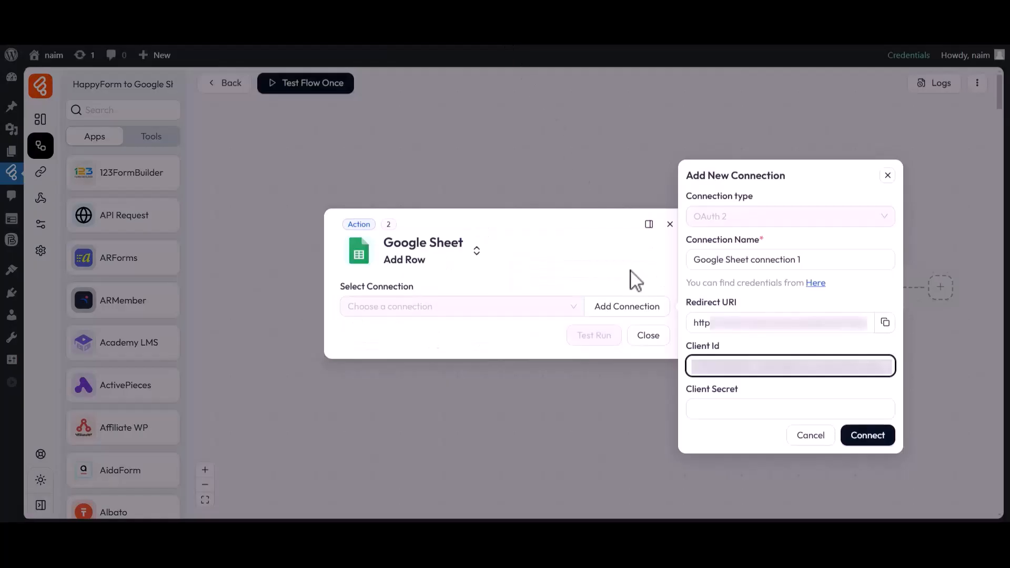
{"action": "left_click", "coordinate": [694, 404]}
{"action": "key", "text": "ctrl+v"}
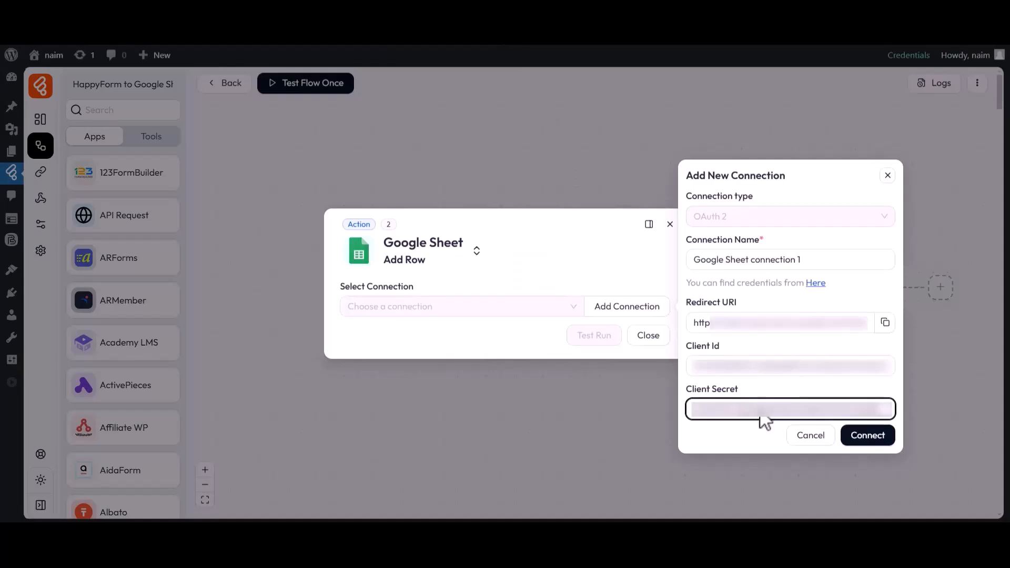
- Connect Google Sheet connection 1 by signing in with a Google account and granting access
{"action": "left_click", "coordinate": [866, 436]}
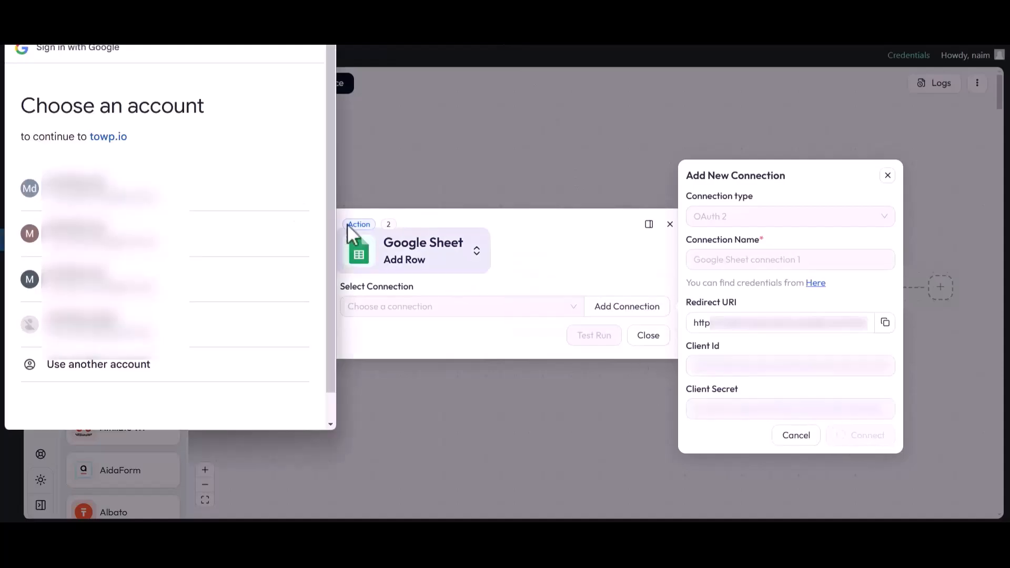
{"action": "left_click_drag", "start_coordinate": [25, 110], "coordinate": [209, 124]}
{"action": "left_click", "coordinate": [168, 151]}
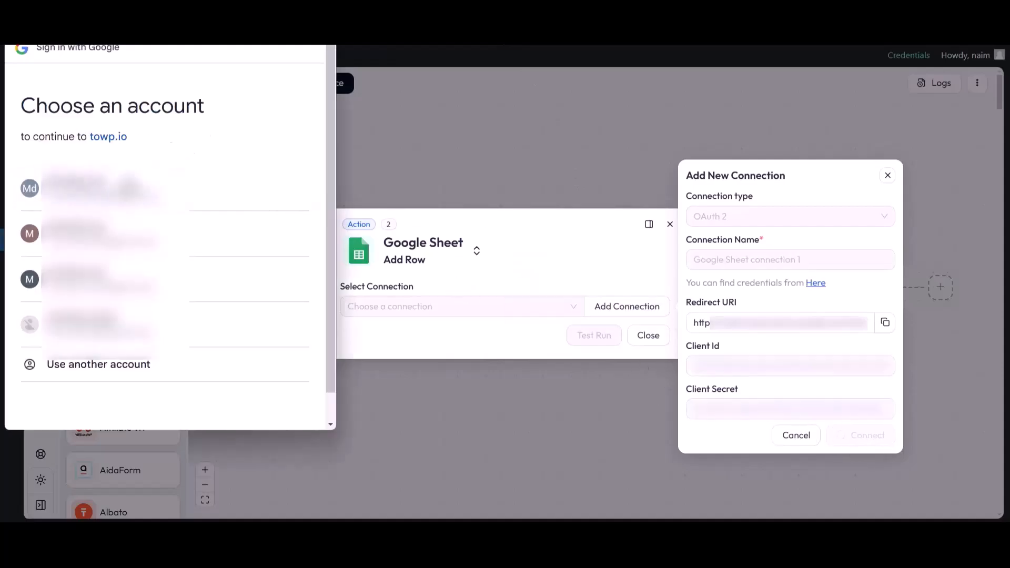
{"action": "left_click", "coordinate": [81, 203]}
{"action": "left_click", "coordinate": [40, 216]}
{"action": "scroll", "coordinate": [79, 231], "scroll_direction": "down", "scroll_amount": 3}
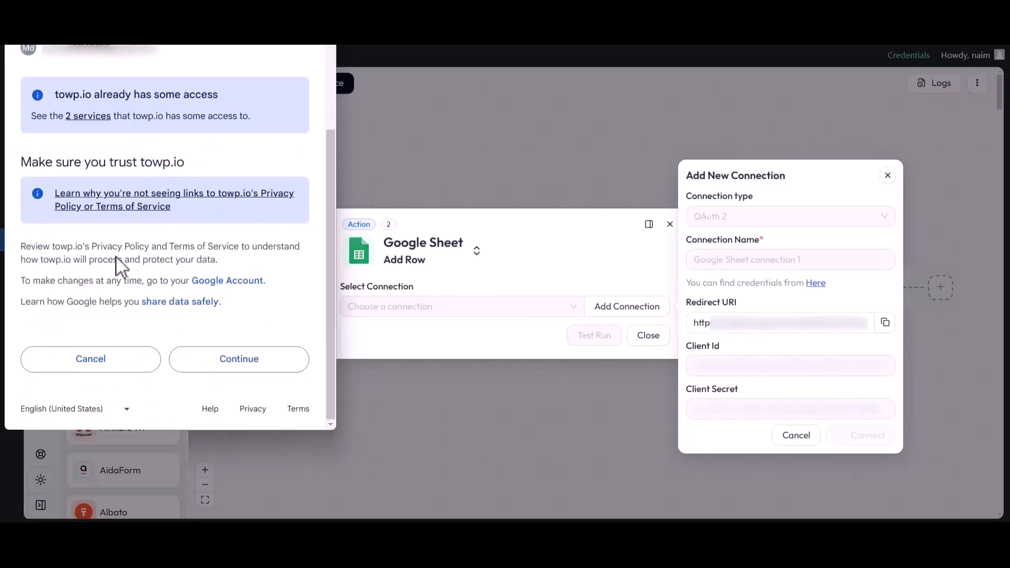
{"action": "left_click", "coordinate": [238, 360]}
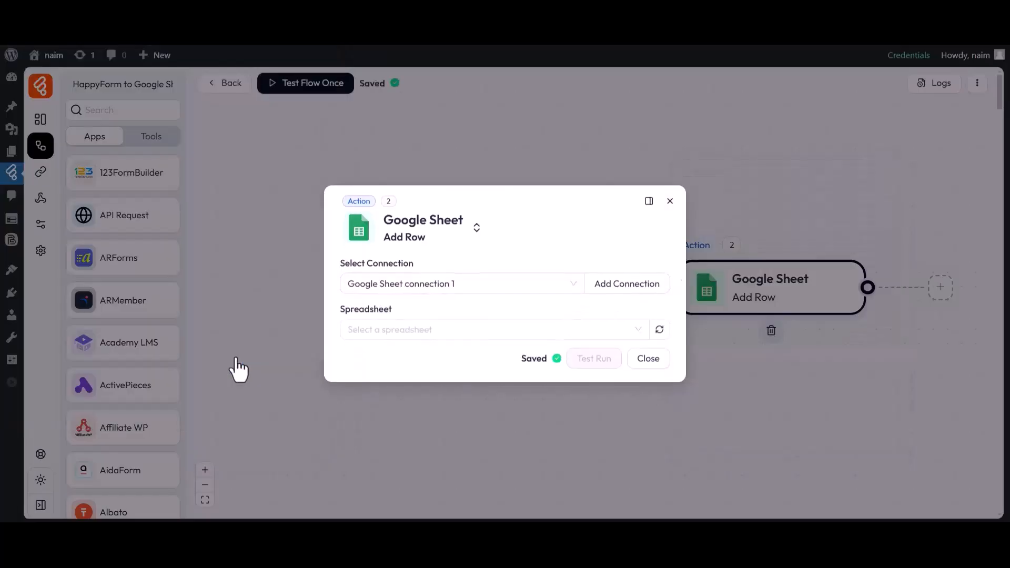
{"action": "left_click_drag", "start_coordinate": [340, 266], "coordinate": [418, 265]}
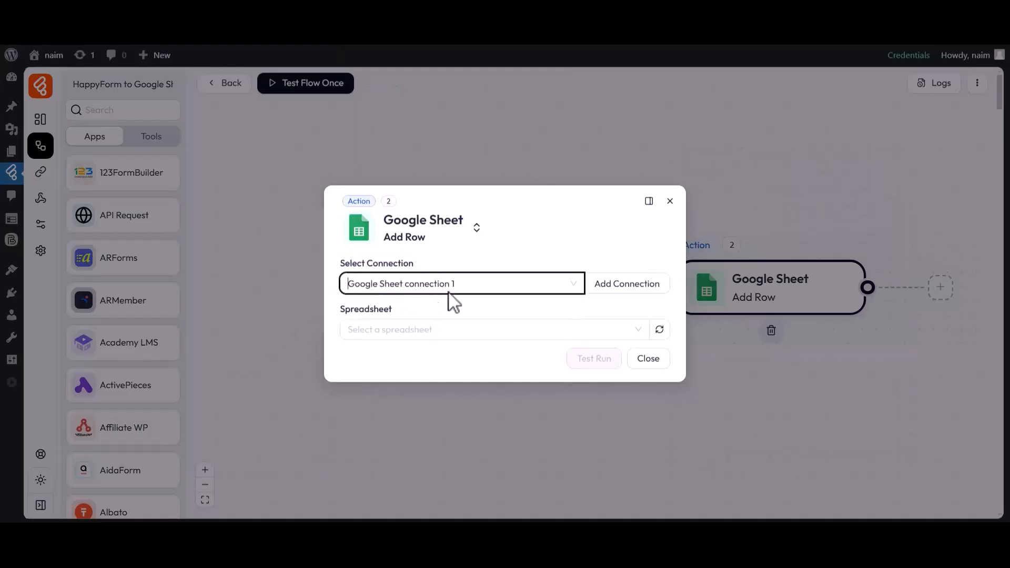
- Target the My All Post List spreadsheet and its Sheet1 in Add Row
{"action": "left_click_drag", "start_coordinate": [342, 316], "coordinate": [397, 334]}
{"action": "left_click", "coordinate": [398, 332]}
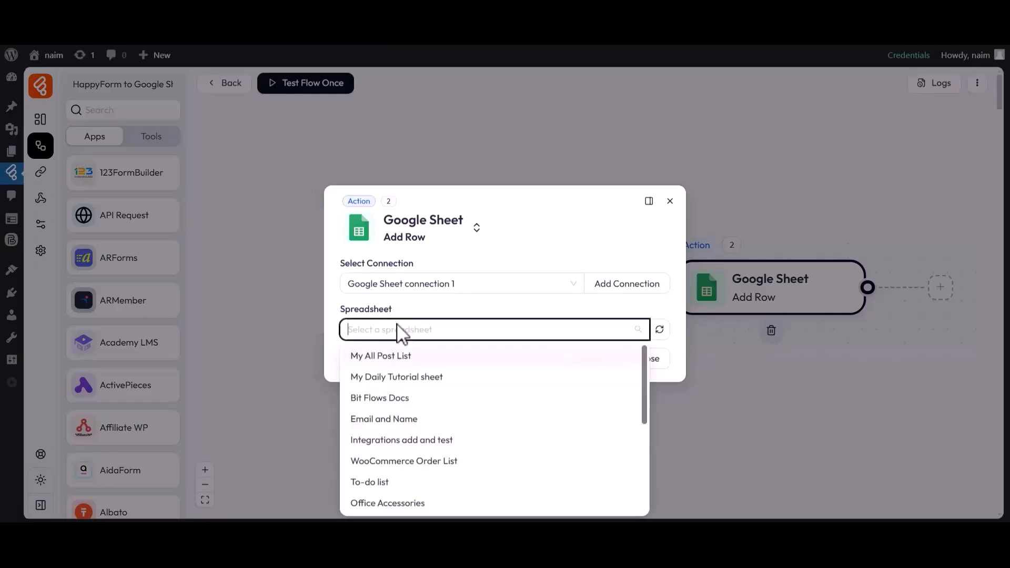
{"action": "left_click", "coordinate": [387, 357]}
{"action": "left_click_drag", "start_coordinate": [341, 333], "coordinate": [366, 332]}
{"action": "left_click", "coordinate": [376, 351]}
{"action": "left_click", "coordinate": [363, 380]}
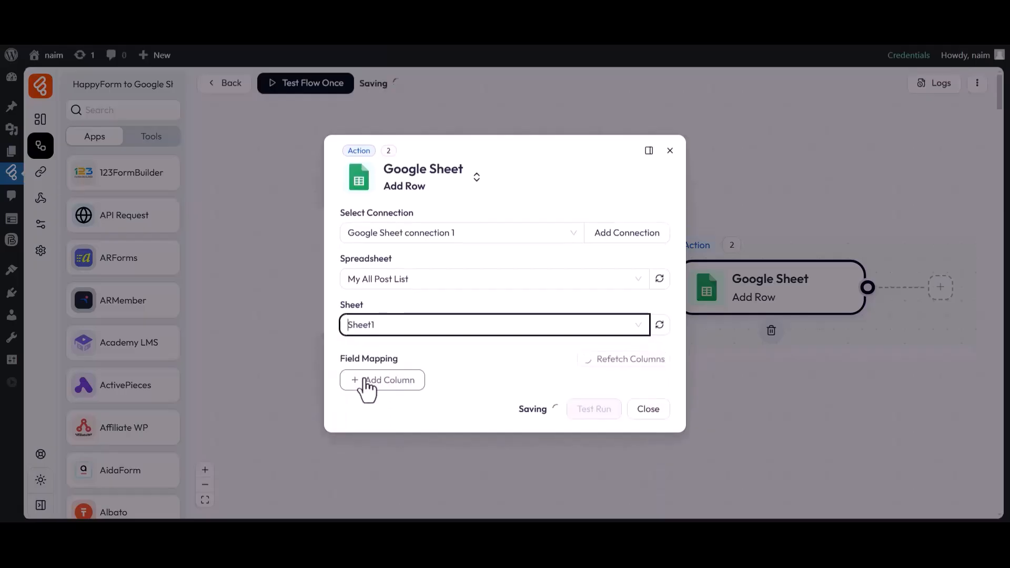
{"action": "left_click_drag", "start_coordinate": [341, 360], "coordinate": [400, 362]}
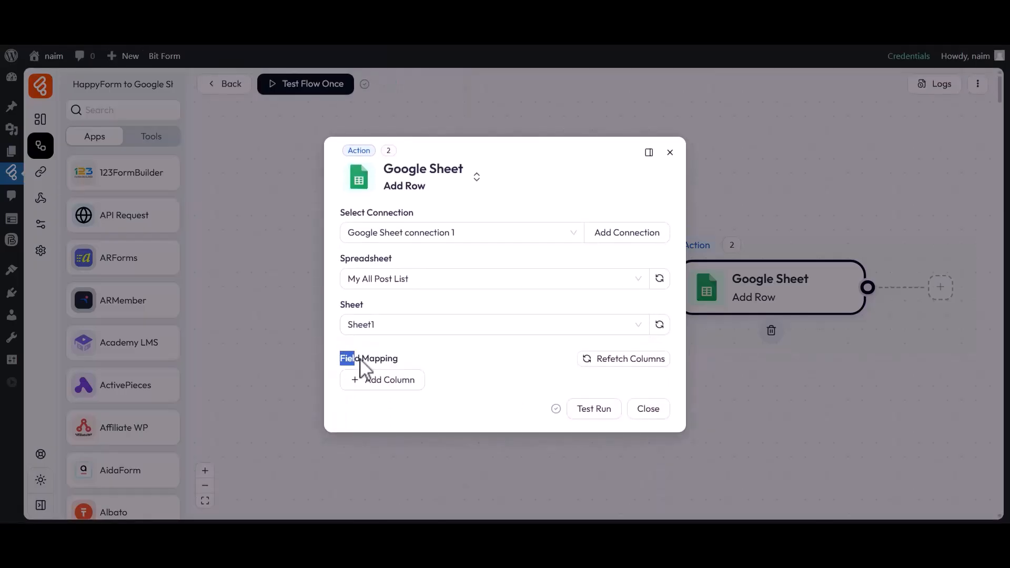
{"action": "left_click", "coordinate": [400, 362]}
- Map column A to single_line_text_0 and column B to single_line_text_1
{"action": "left_click", "coordinate": [395, 380]}
{"action": "left_click", "coordinate": [390, 384]}
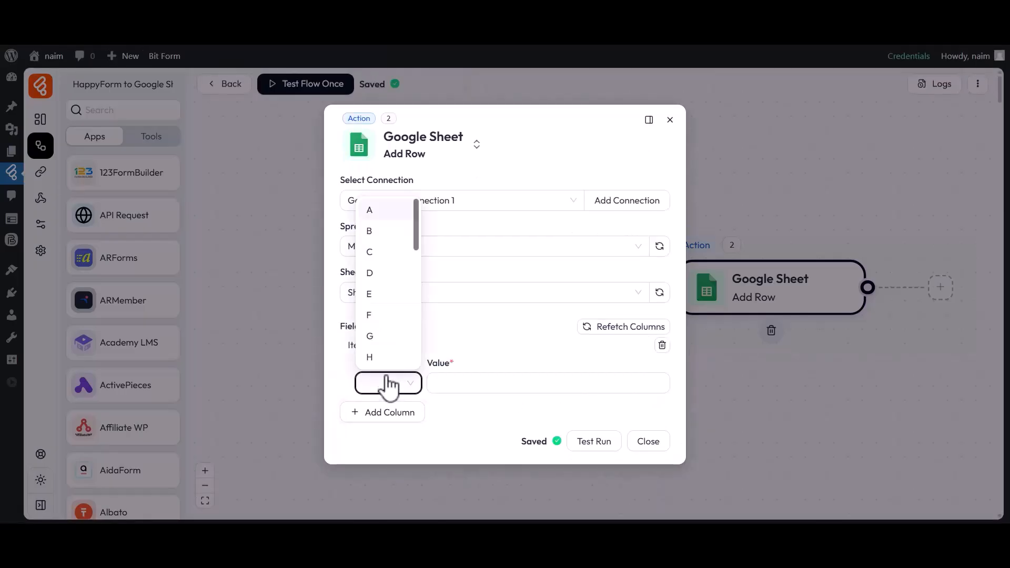
{"action": "left_click", "coordinate": [377, 210]}
{"action": "left_click", "coordinate": [548, 383]}
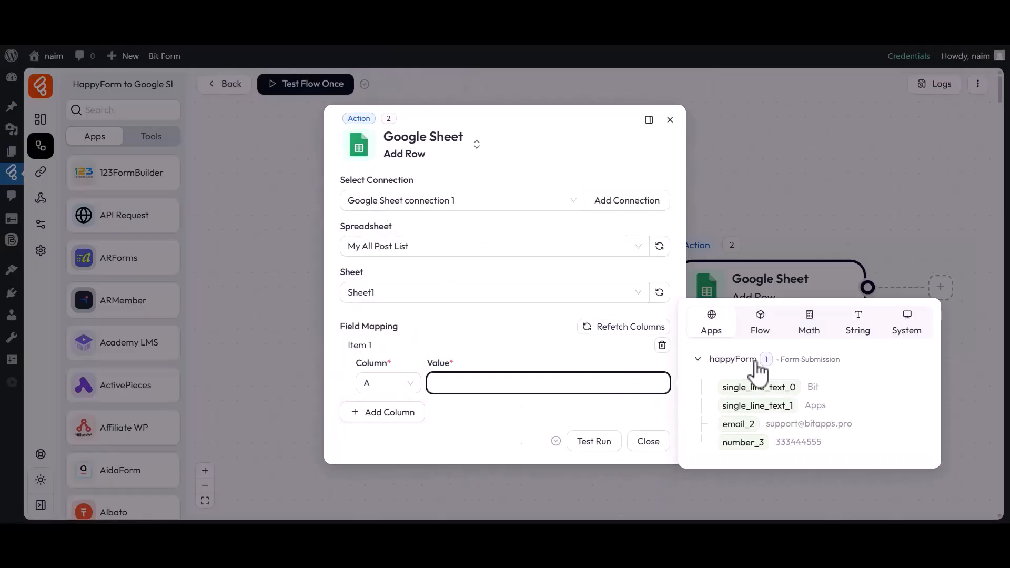
{"action": "left_click", "coordinate": [784, 387]}
{"action": "left_click", "coordinate": [530, 419]}
{"action": "left_click", "coordinate": [383, 412]}
{"action": "left_click", "coordinate": [387, 416]}
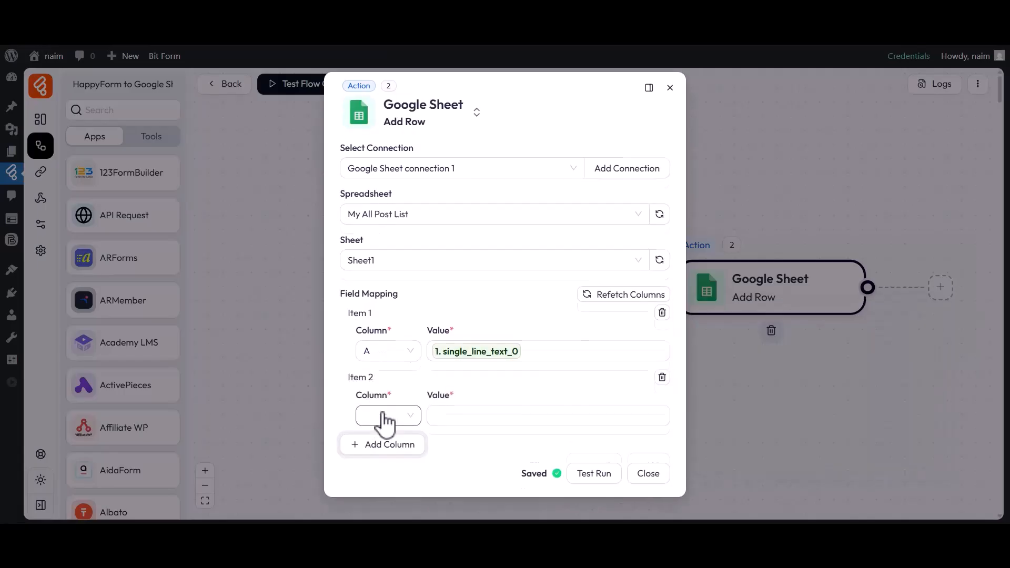
{"action": "left_click", "coordinate": [383, 262]}
{"action": "left_click", "coordinate": [561, 416]}
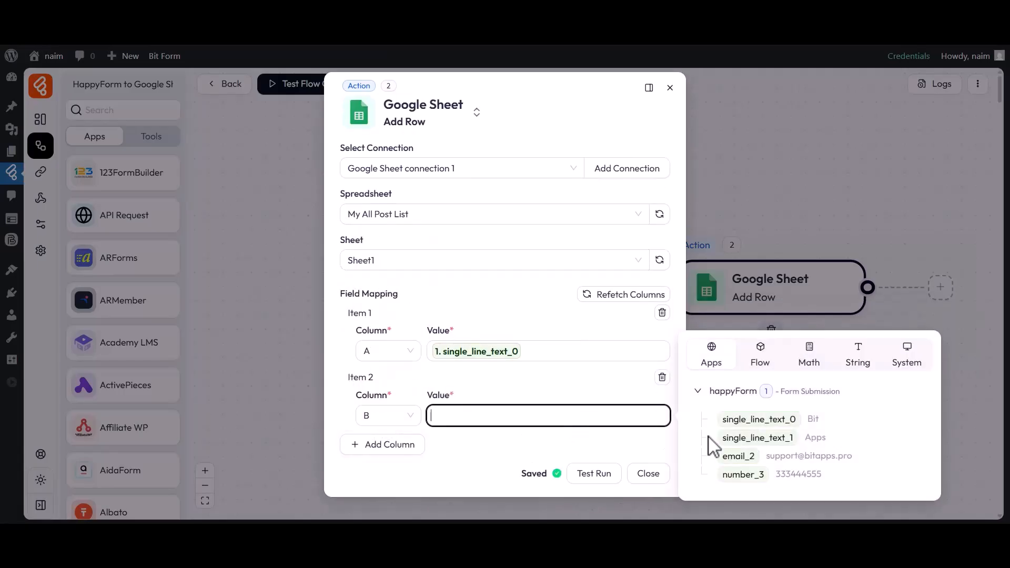
{"action": "left_click", "coordinate": [737, 437]}
{"action": "left_click", "coordinate": [506, 444]}
- Map column C to email_2 and column D to number_3
{"action": "left_click", "coordinate": [383, 444]}
{"action": "left_click", "coordinate": [394, 454]}
{"action": "left_click", "coordinate": [374, 338]}
{"action": "left_click", "coordinate": [537, 456]}
{"action": "left_click", "coordinate": [722, 480]}
{"action": "left_click", "coordinate": [566, 481]}
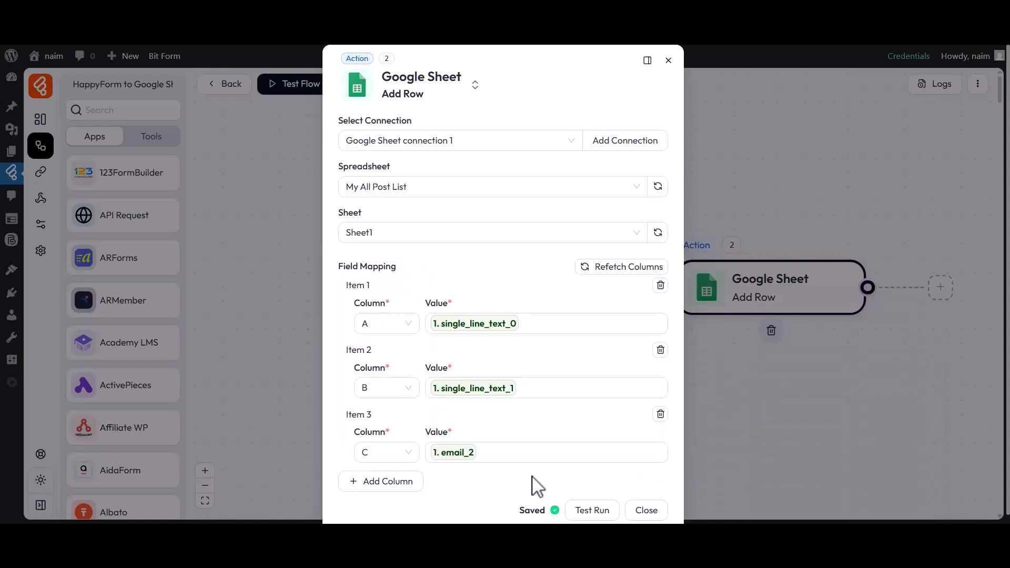
{"action": "left_click", "coordinate": [386, 482]}
{"action": "left_click", "coordinate": [391, 447]}
{"action": "left_click", "coordinate": [370, 334]}
{"action": "left_click", "coordinate": [501, 448]}
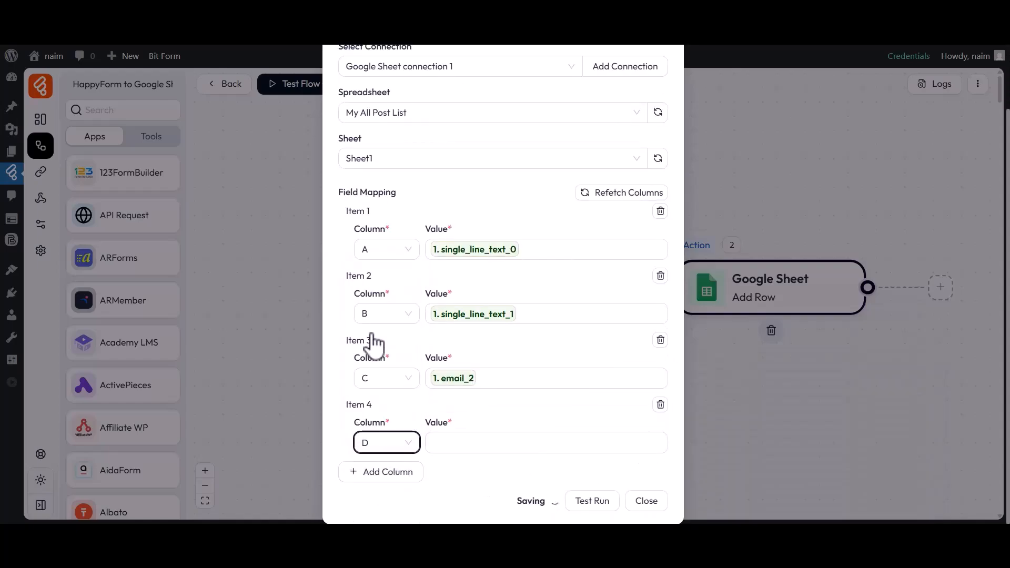
{"action": "left_click", "coordinate": [737, 498]}
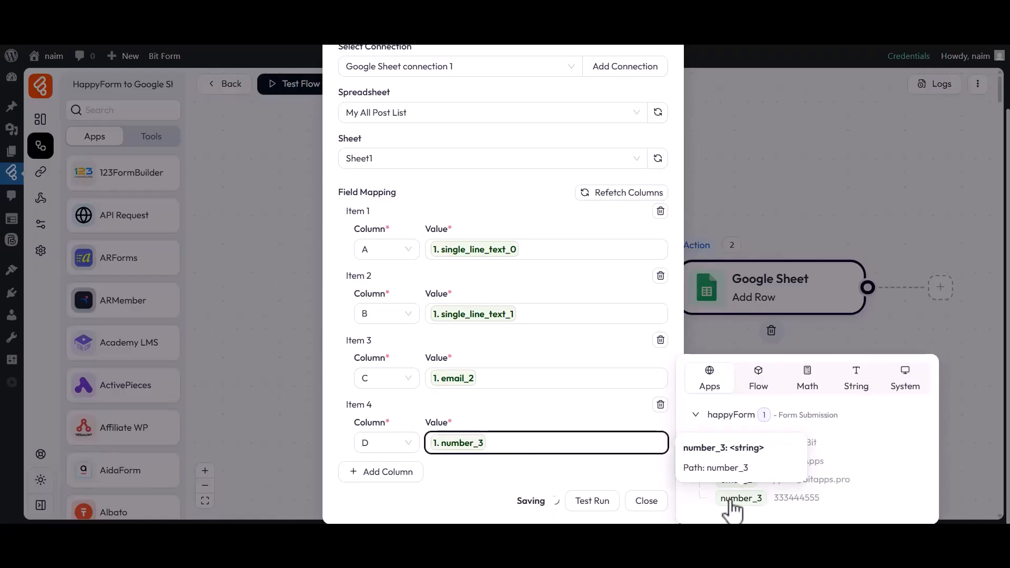
{"action": "left_click", "coordinate": [547, 469]}
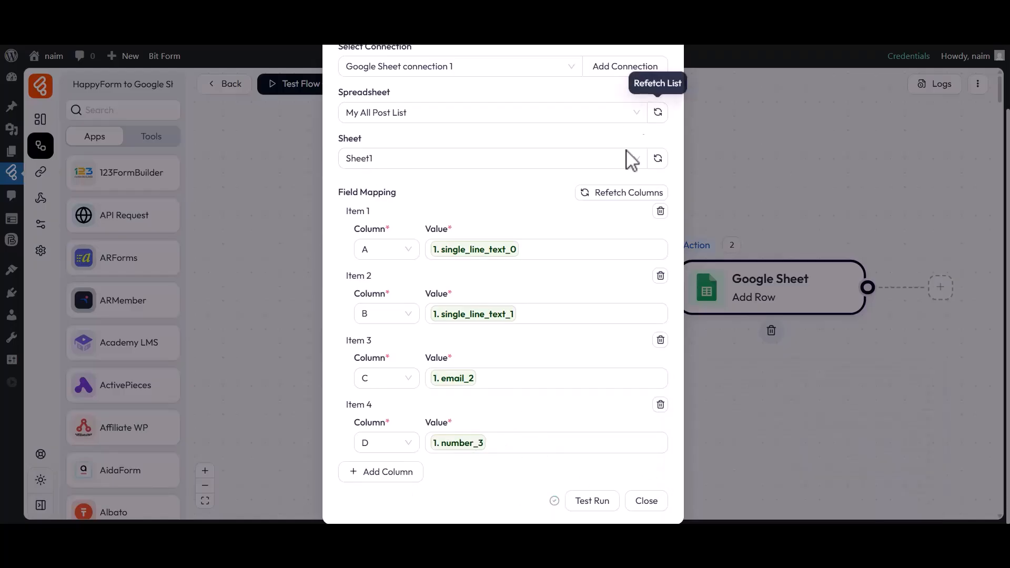
- Close the Add Row settings and start Test Flow Once with Listen New Response
{"action": "left_click", "coordinate": [644, 497]}
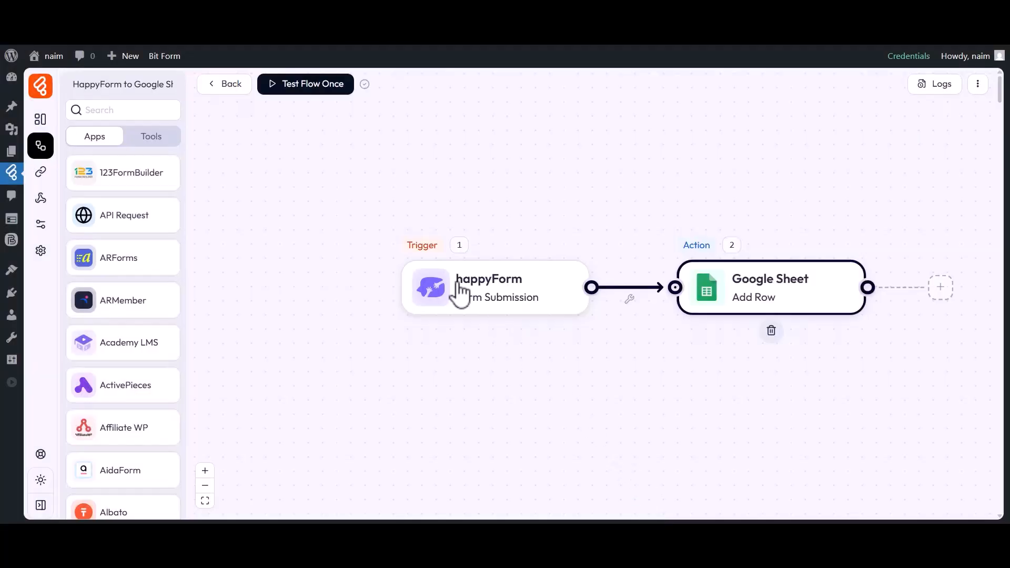
{"action": "left_click", "coordinate": [303, 89]}
{"action": "left_click", "coordinate": [303, 117]}
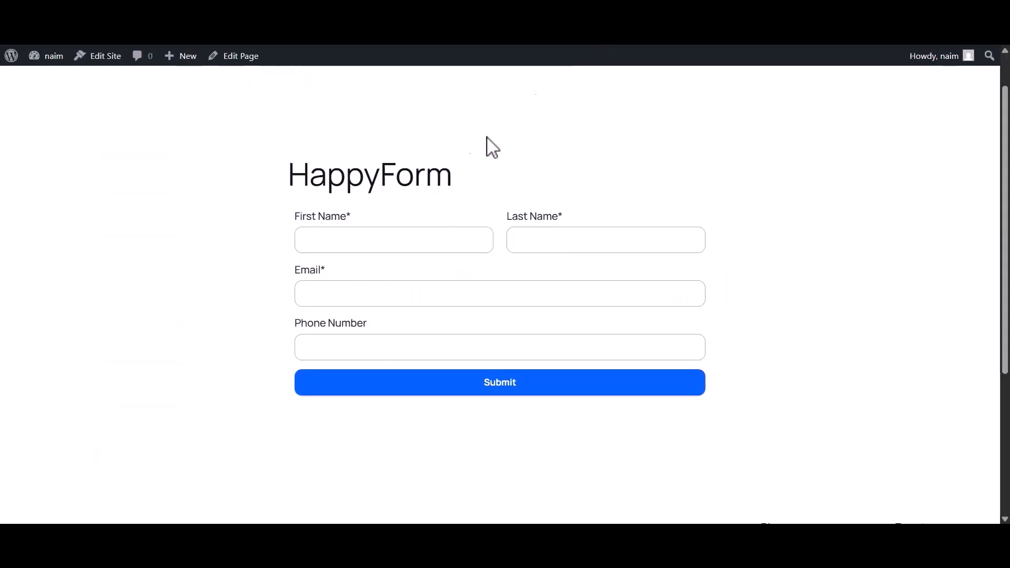
- Submit a HappyForm entry with first name Bit, last name Apps, an email and a phone number
{"action": "left_click", "coordinate": [363, 243]}
{"action": "type", "text": "Bit"}
{"action": "left_click", "coordinate": [540, 246]}
{"action": "type", "text": "Apps"}
{"action": "left_click", "coordinate": [450, 294]}
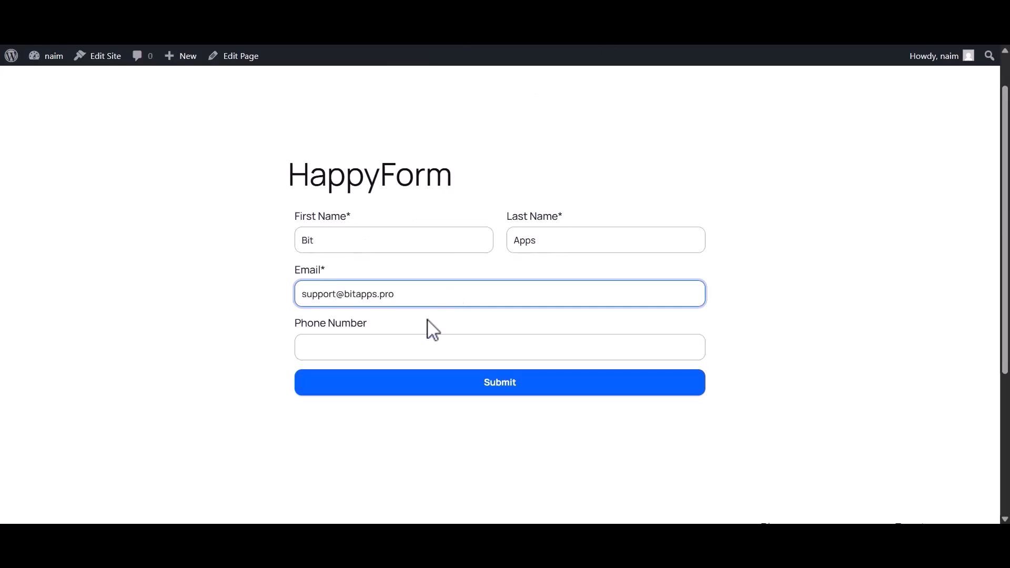
{"action": "left_click", "coordinate": [416, 350]}
{"action": "type", "text": "333444555"}
{"action": "left_click", "coordinate": [498, 387]}
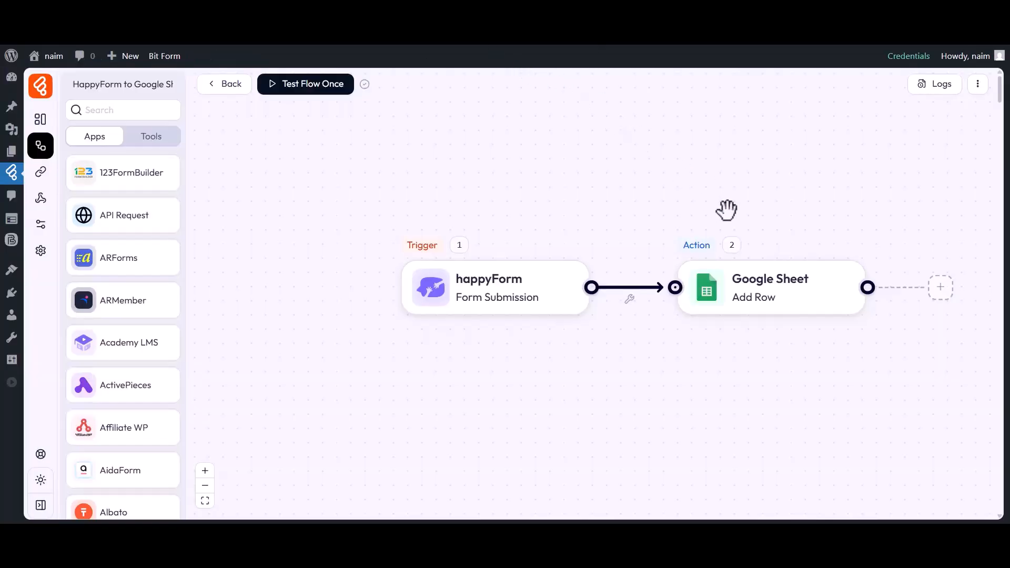
- Review the successful run's Google Sheet log values, then bring up the My All Post List spreadsheet
{"action": "left_click", "coordinate": [942, 90]}
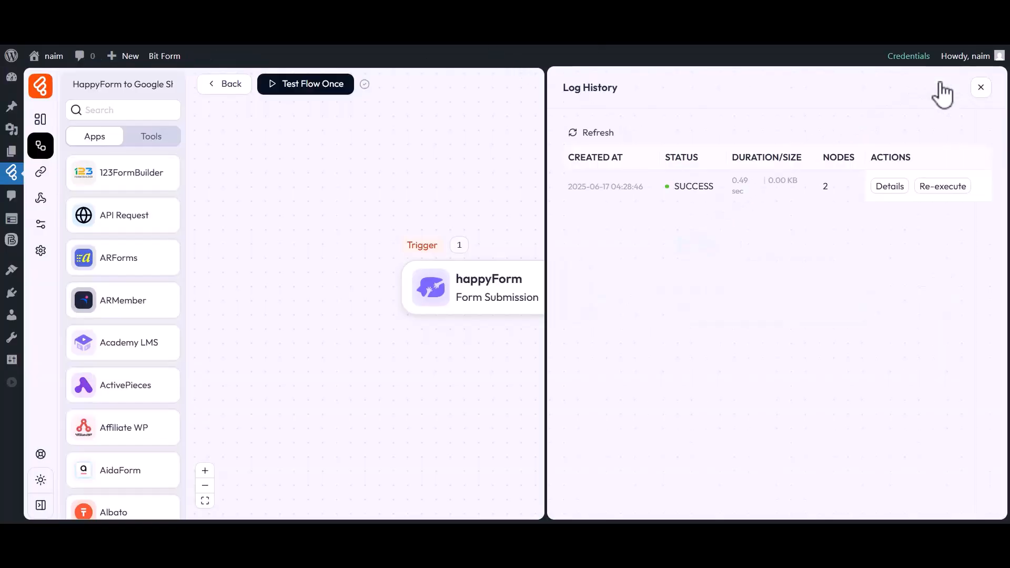
{"action": "left_click_drag", "start_coordinate": [674, 185], "coordinate": [715, 187]}
{"action": "left_click", "coordinate": [719, 187]}
{"action": "left_click", "coordinate": [890, 186]}
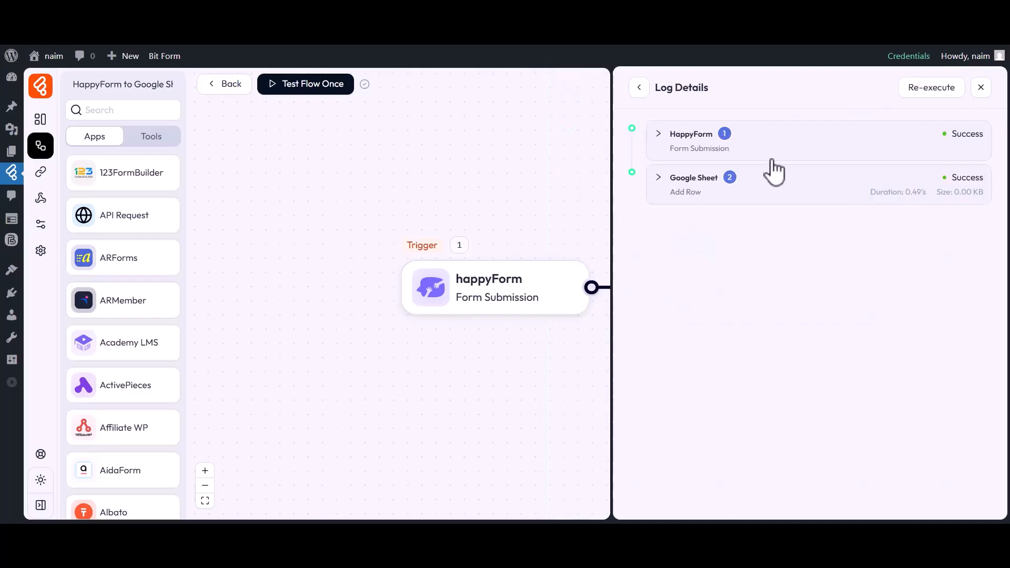
{"action": "left_click", "coordinate": [702, 178]}
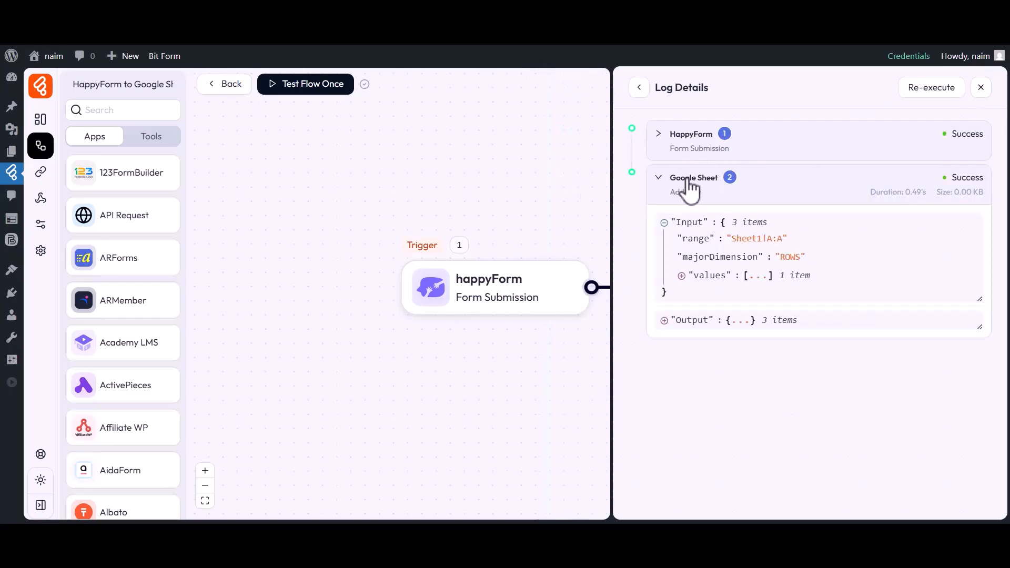
{"action": "left_click", "coordinate": [705, 276]}
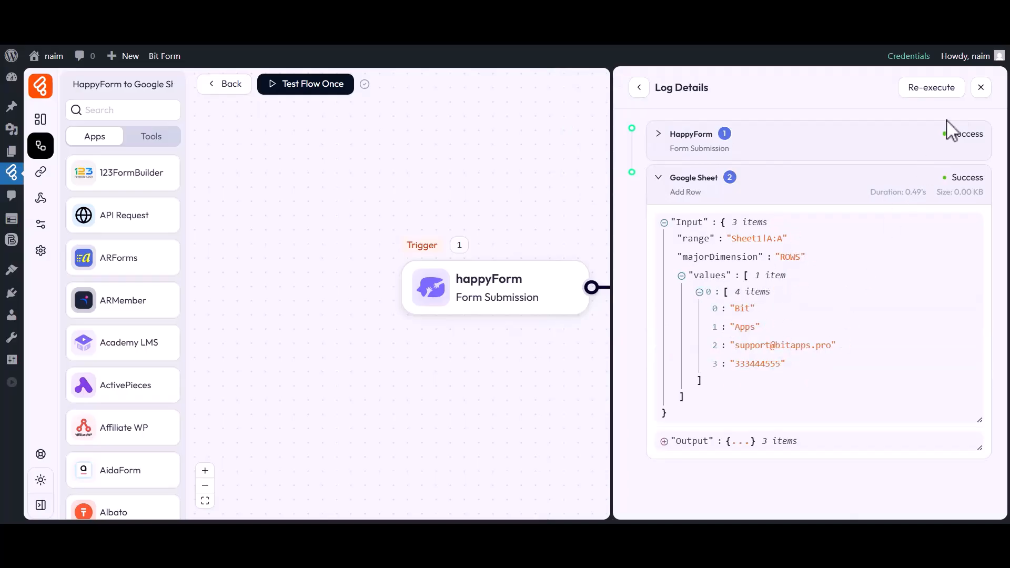
{"action": "left_click", "coordinate": [981, 88]}
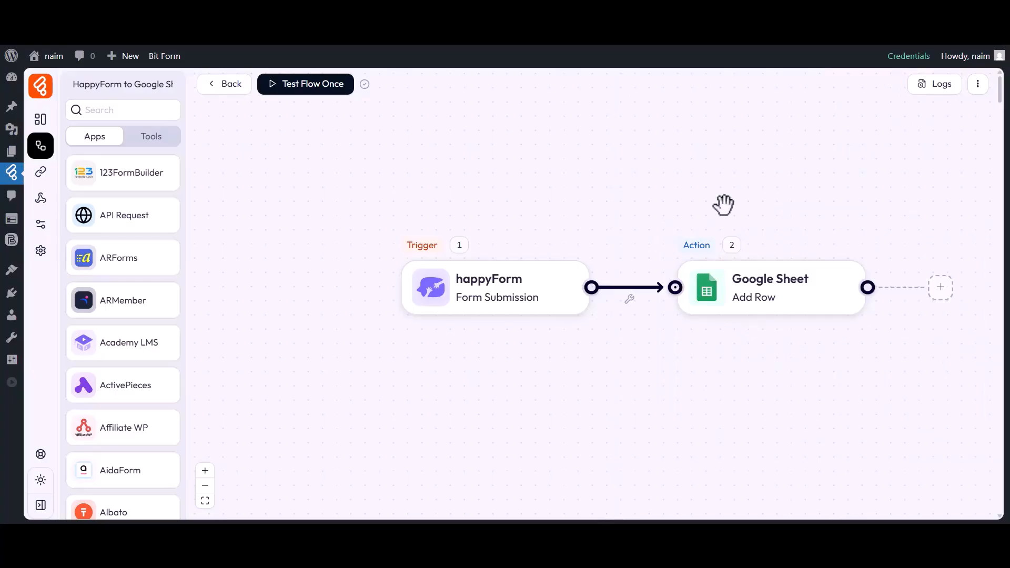
{"action": "left_click", "coordinate": [626, 28]}
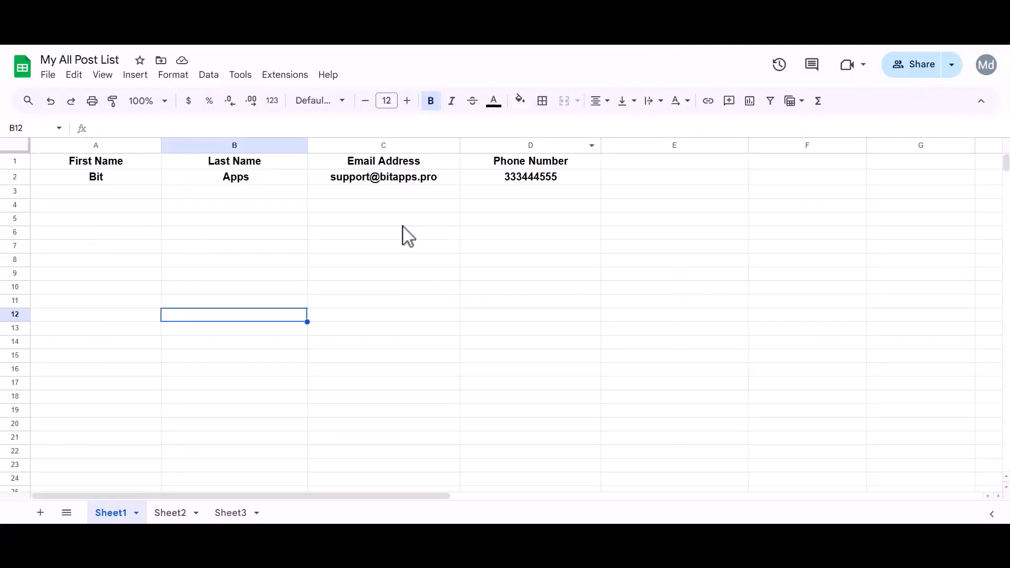